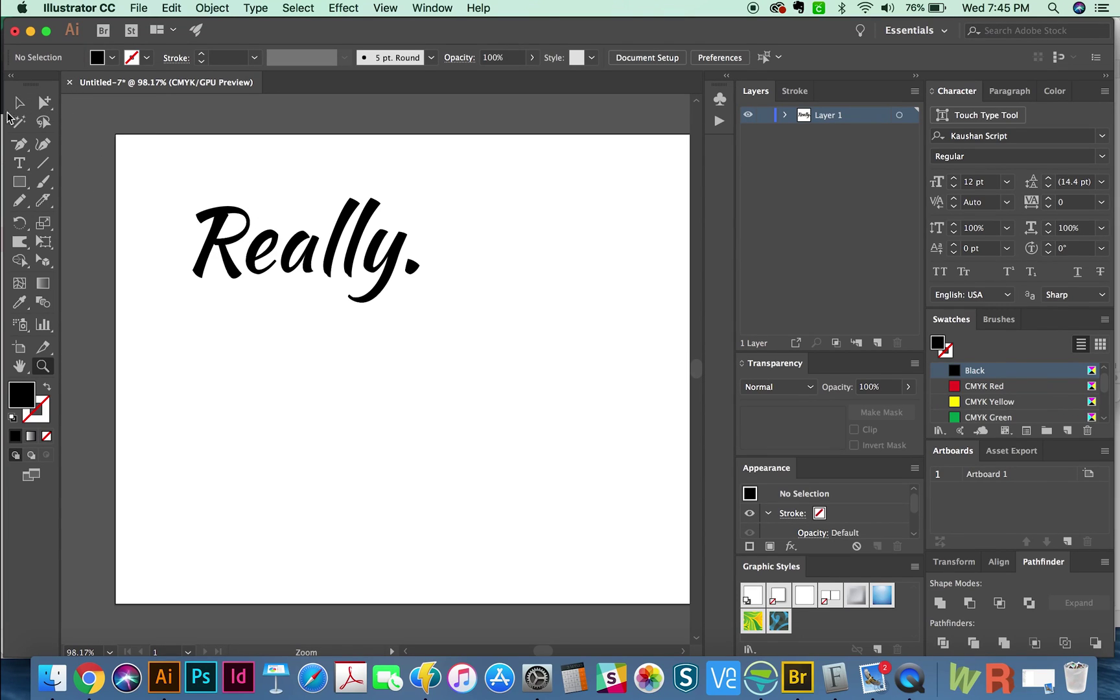
Switch the active cutting tool from the Knife to the Eraser tool.
left_click(20, 104)
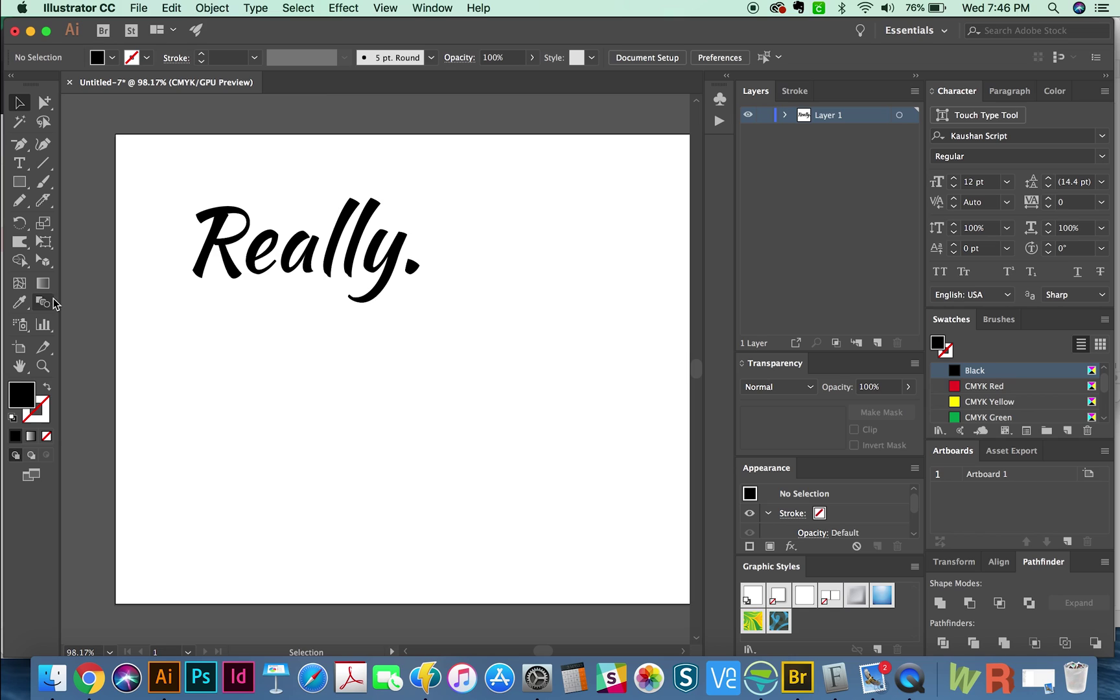
left_click(43, 200)
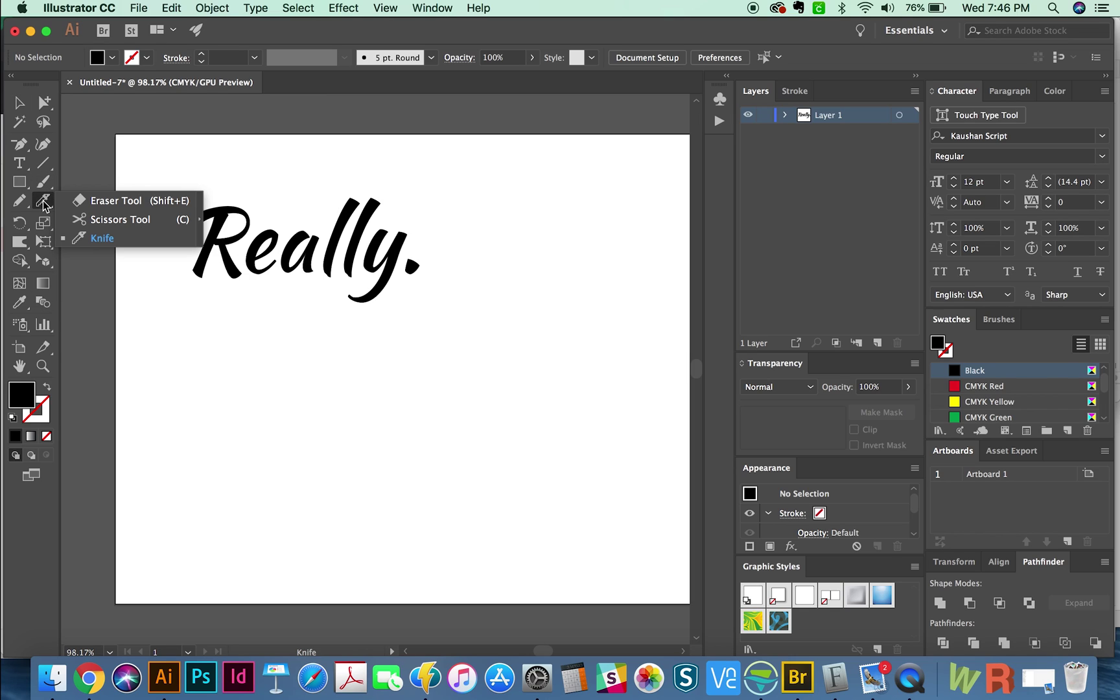
left_click(126, 202)
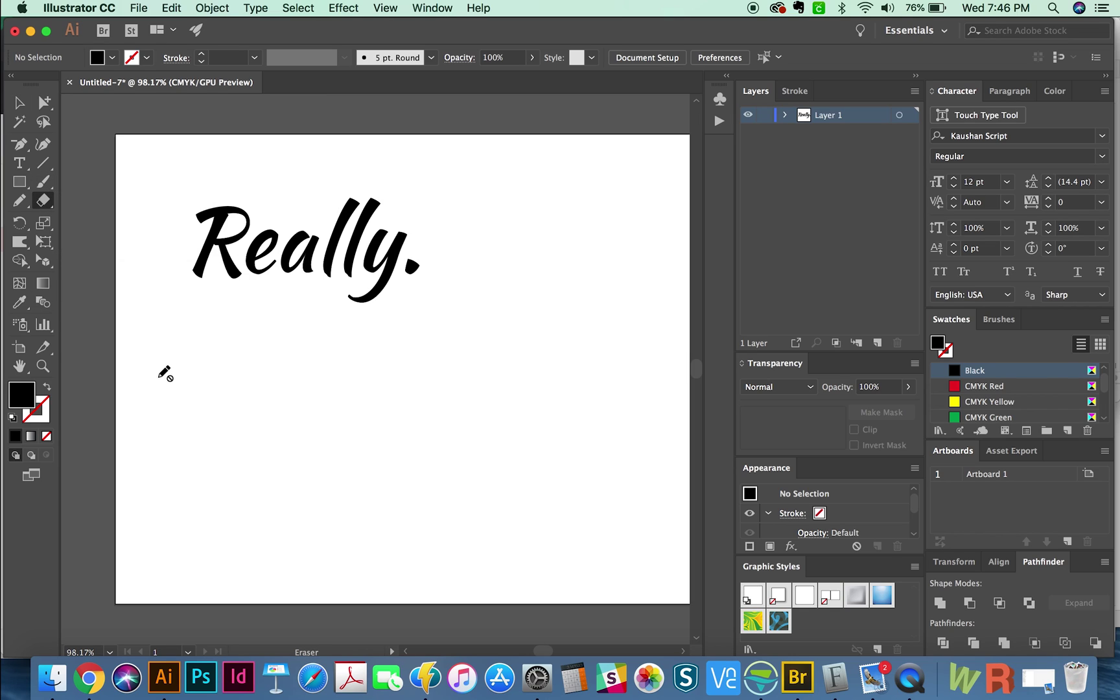
left_click(43, 200)
Place a duplicate of the "Really." text directly above the artboard.
key("v")
left_click(327, 276)
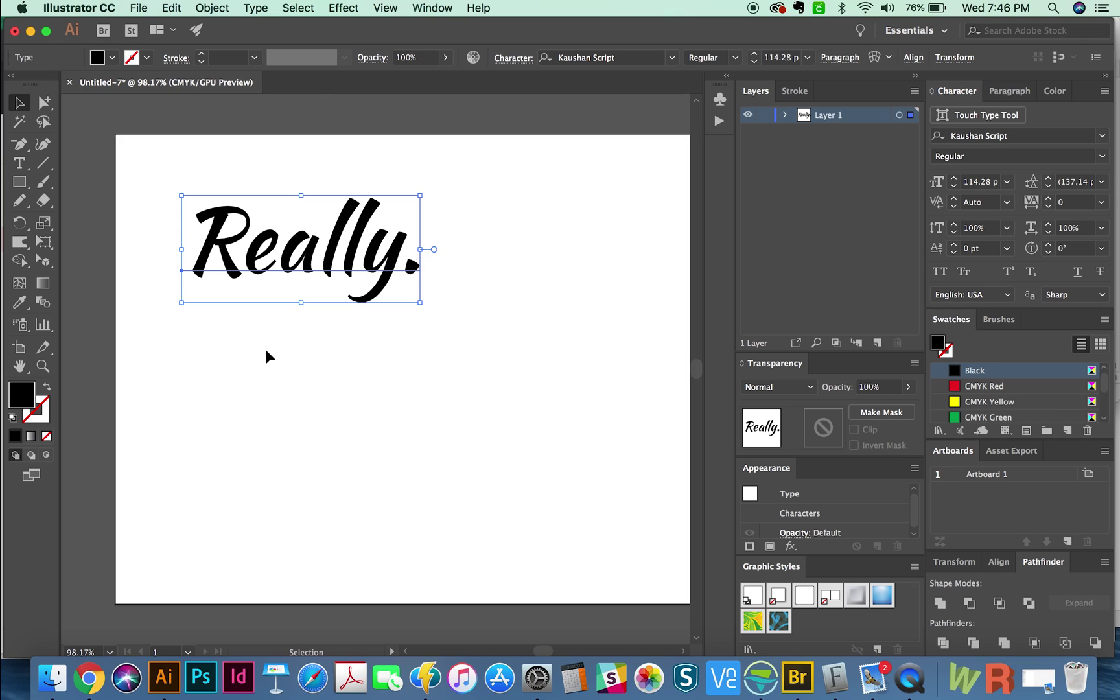
left_click_drag(284, 239, 337, 305)
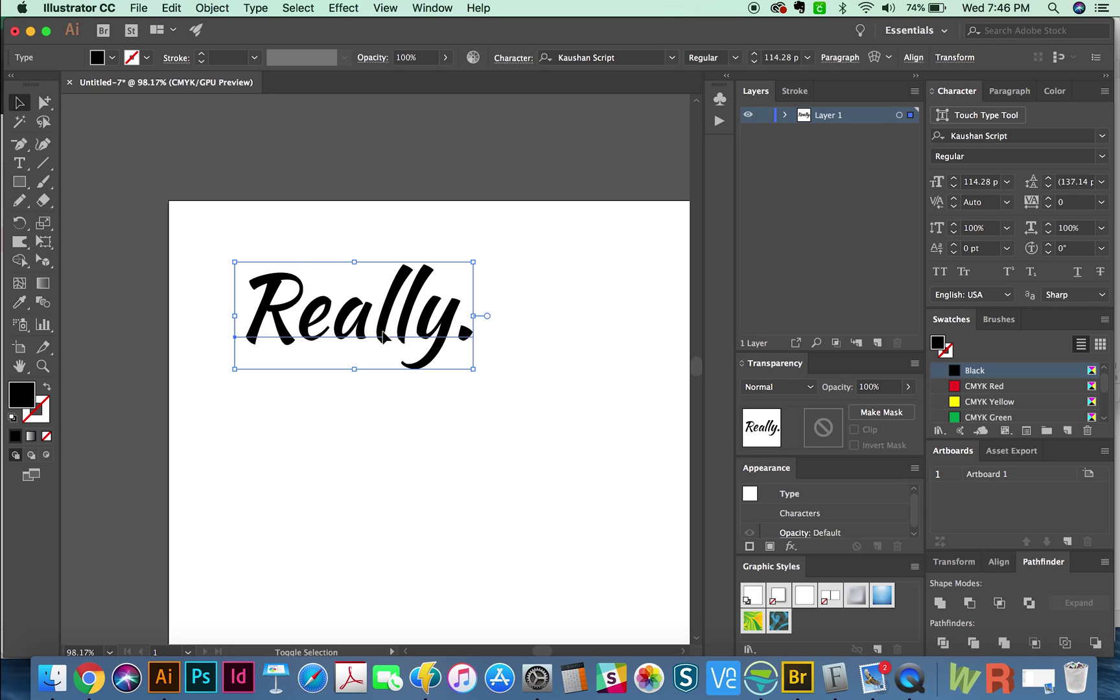
left_click(387, 251)
left_click_drag(381, 339, 396, 149)
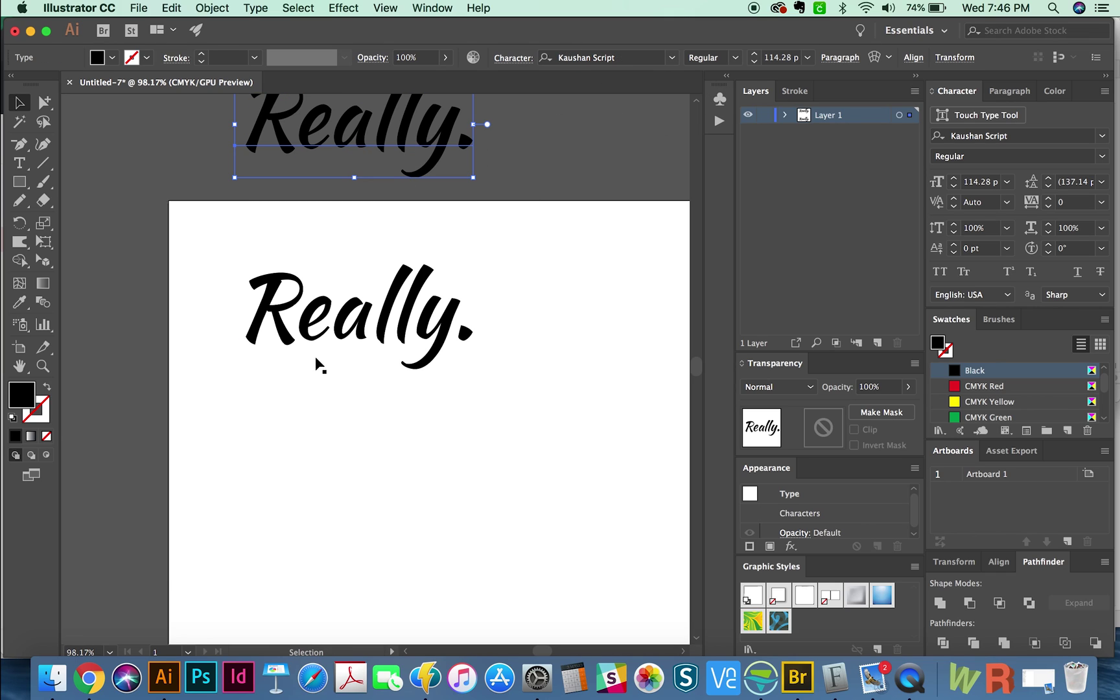
Convert the "Really." text on the artboard to outlines and inspect its paths in Outline view.
left_click(420, 327)
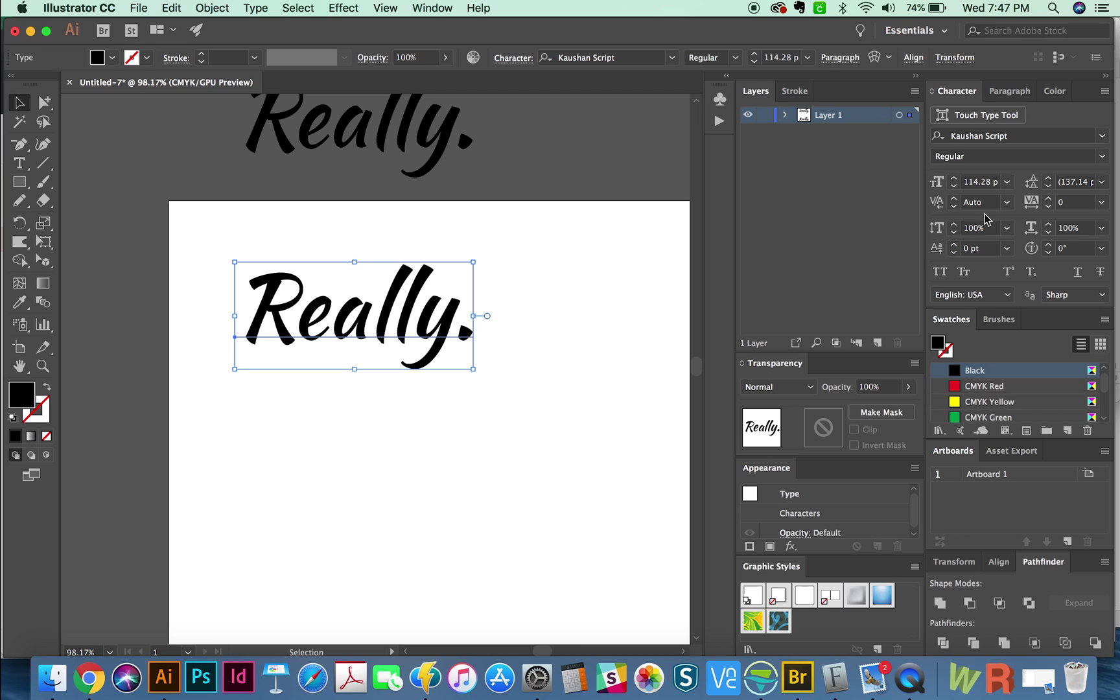
key("super+shift+o")
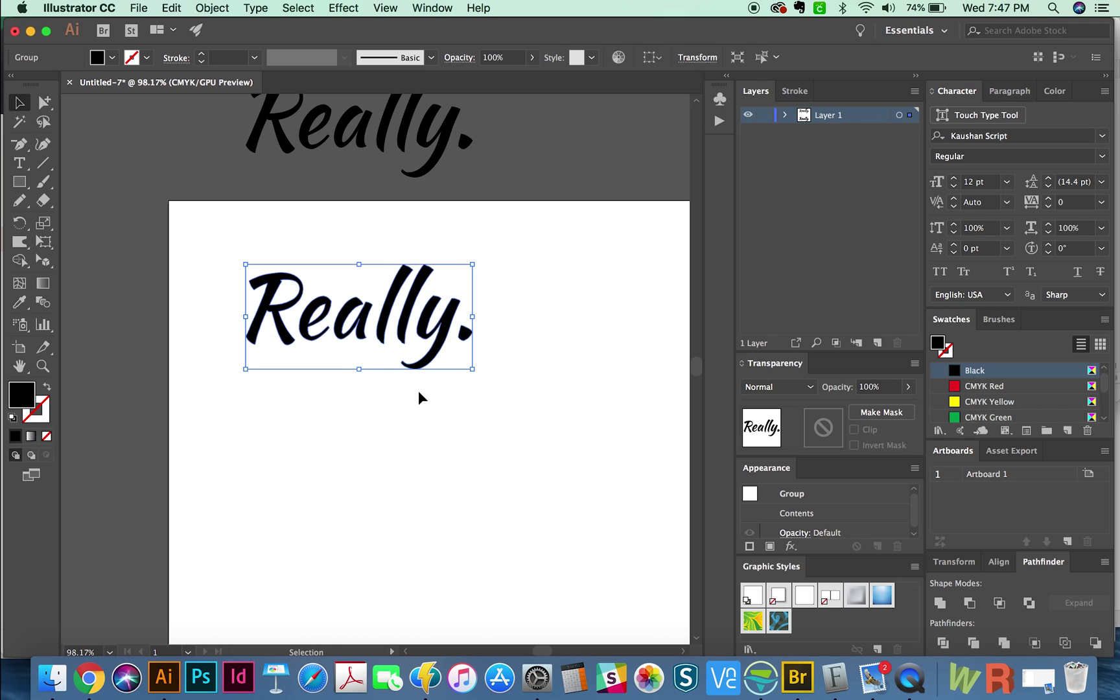
key("super+y")
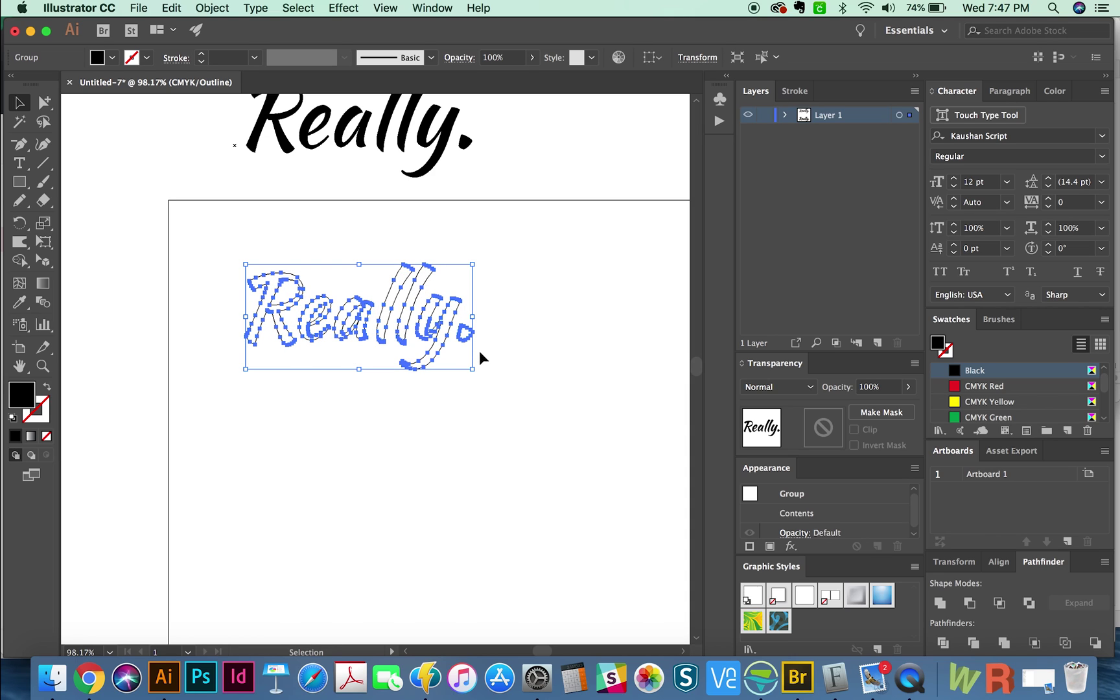
key("super+y")
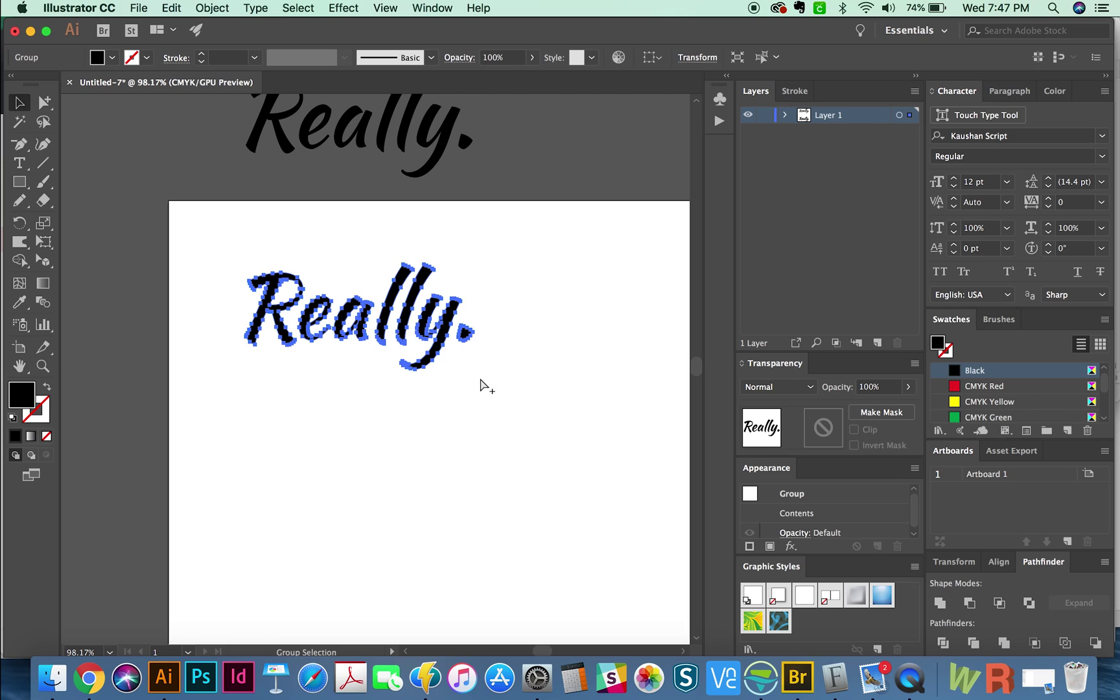
Erase the curved tail of the outlined y using an enlarged Eraser.
key("z")
left_click_drag(519, 232, 161, 442)
left_click_drag(375, 453, 363, 470)
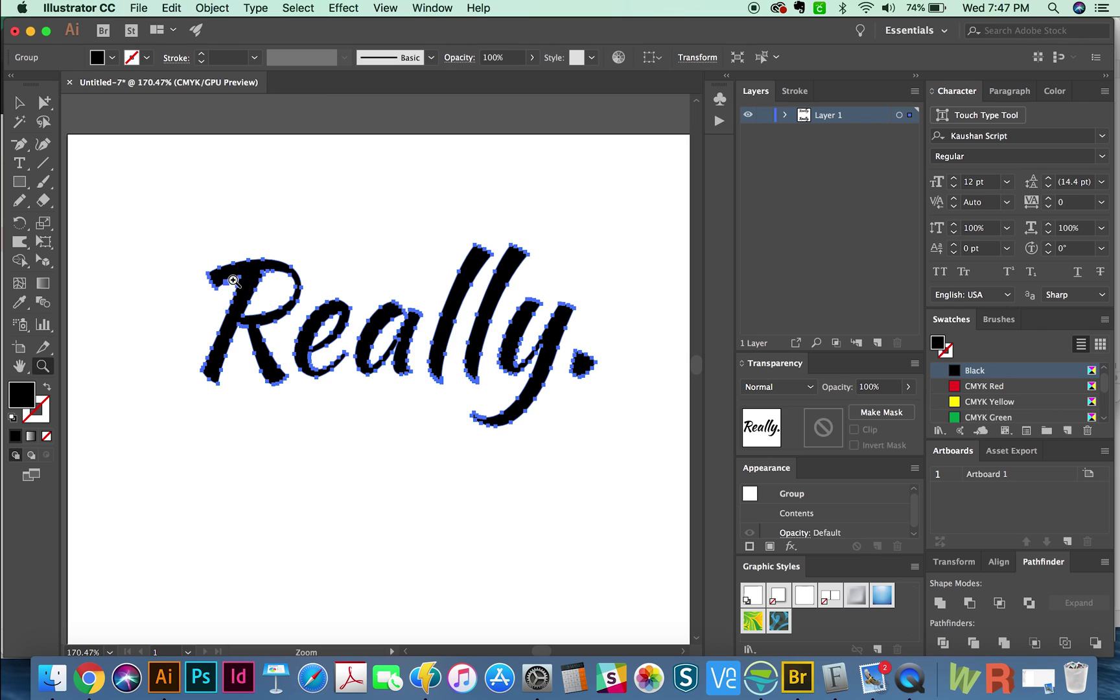
left_click(43, 201)
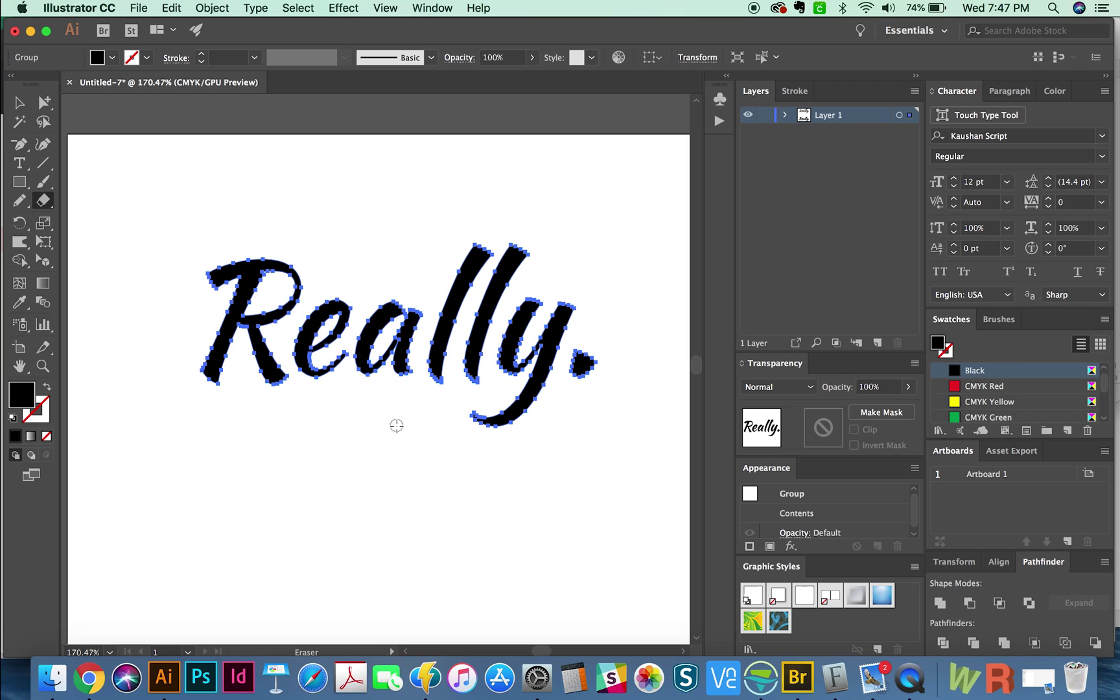
key("bracketright")
key("bracketright")
key("bracketleft")
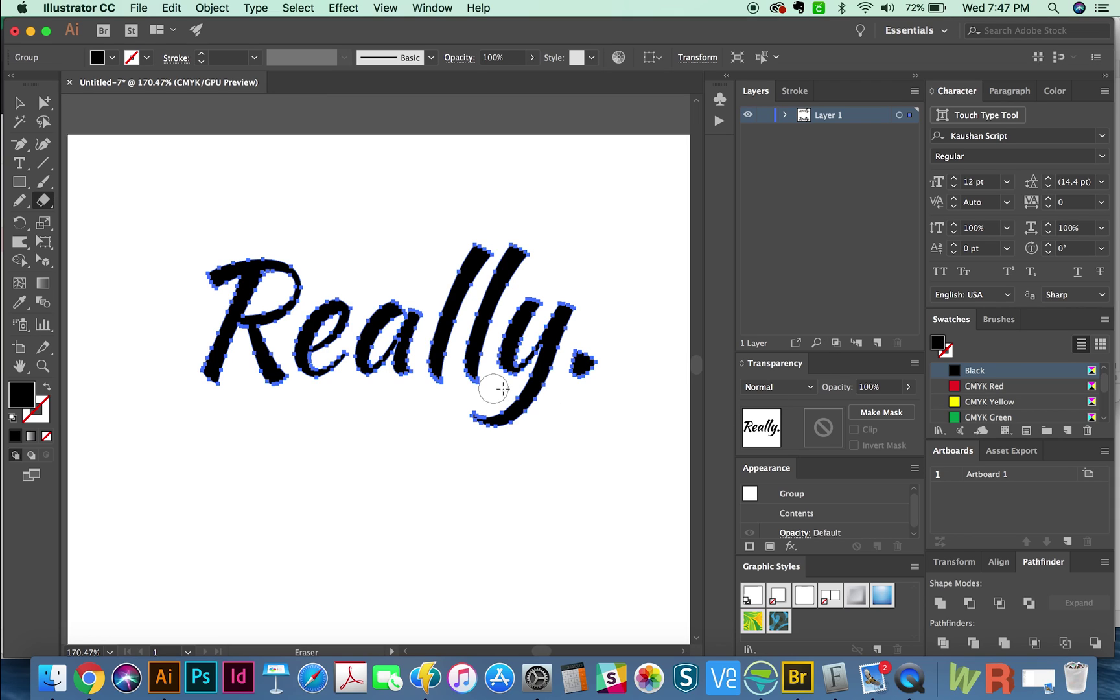
mouse_move(494, 388)
left_mouse_down()
mouse_move(518, 420)
mouse_move(549, 420)
mouse_move(475, 425)
left_mouse_up()
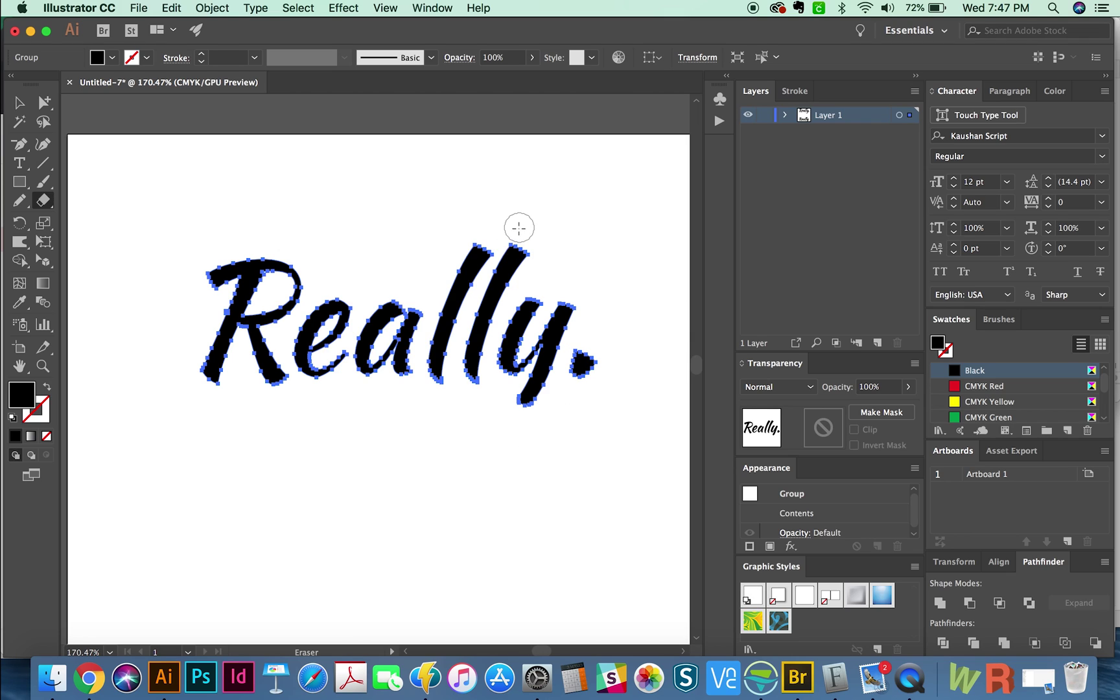
Trim the tips of both l's with the Eraser and cut a gap across the second l.
mouse_move(512, 230)
left_mouse_down()
mouse_move(533, 242)
mouse_move(530, 270)
left_mouse_up()
left_click_drag(453, 236, 488, 242)
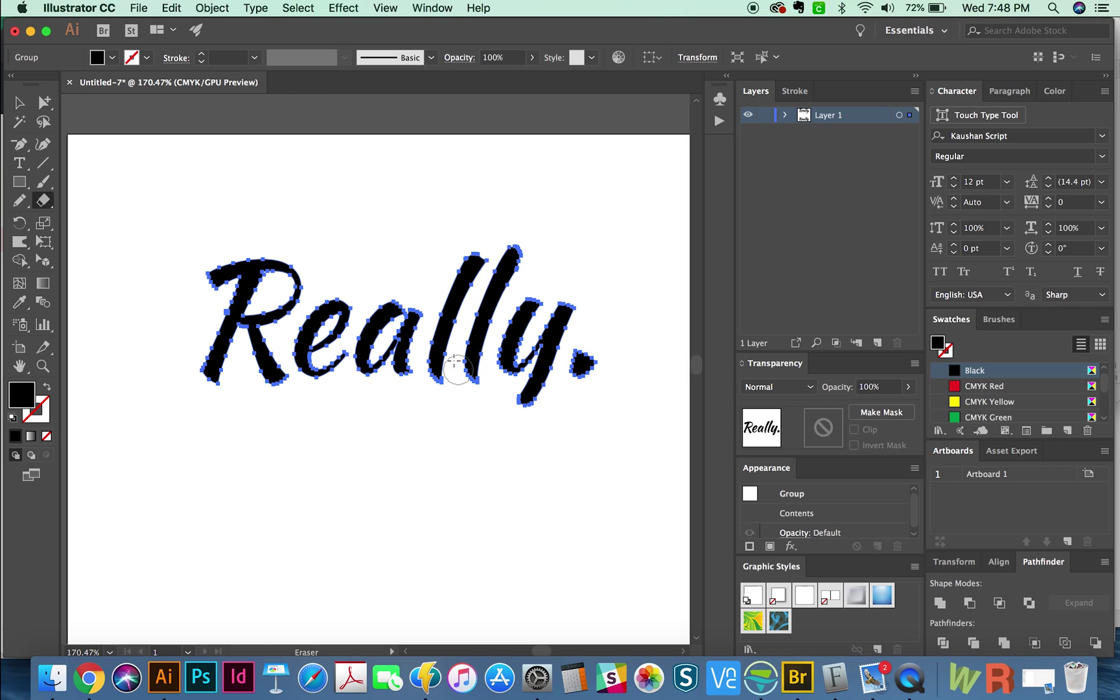
key("z")
mouse_move(351, 262)
left_mouse_down()
mouse_move(328, 272)
mouse_move(378, 282)
mouse_move(316, 273)
mouse_move(294, 288)
mouse_move(387, 278)
mouse_move(402, 323)
mouse_move(358, 273)
mouse_move(376, 235)
left_mouse_up()
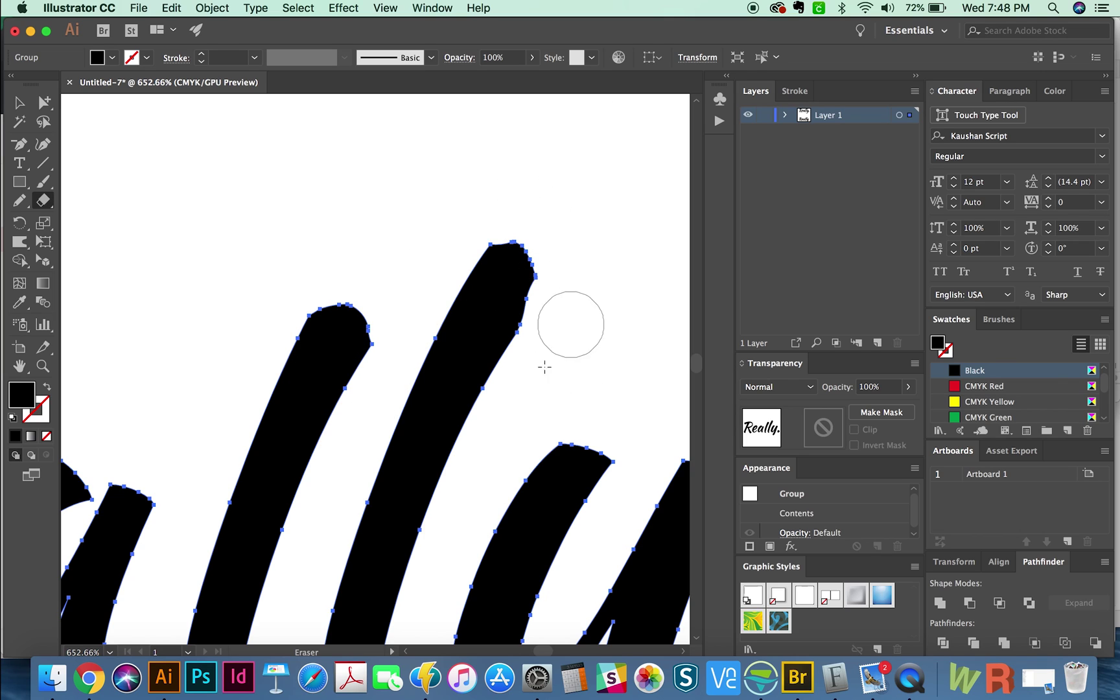
mouse_move(437, 444)
left_mouse_down()
mouse_move(370, 432)
mouse_move(376, 445)
mouse_move(447, 448)
left_mouse_up()
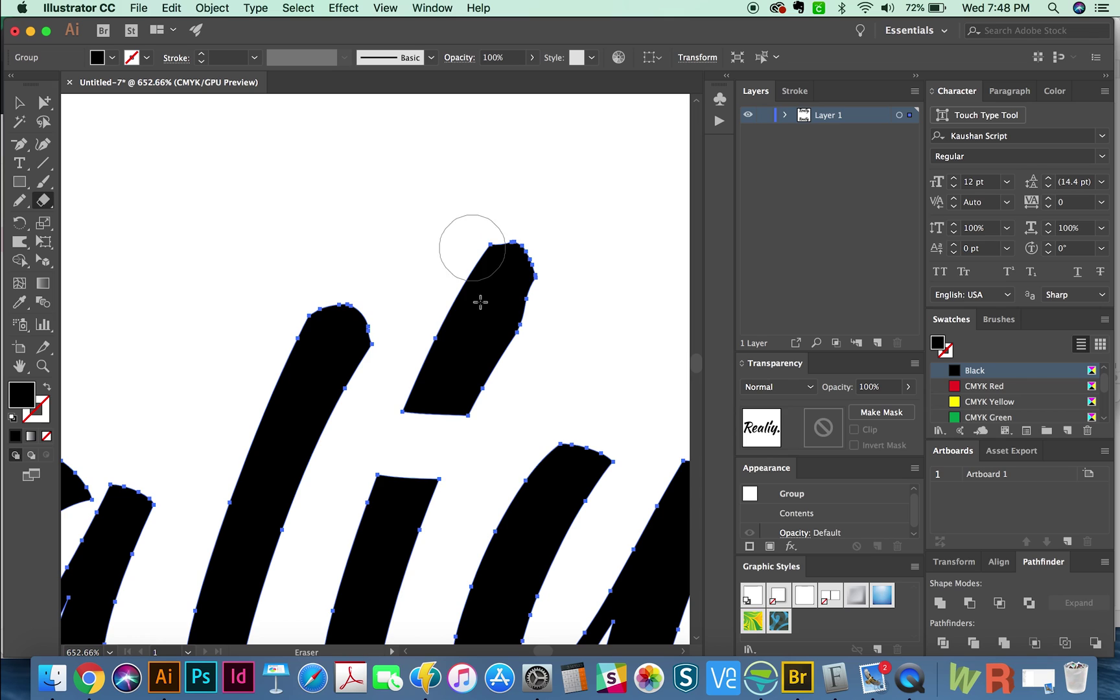
Deselect the lettering and activate the Group Selection tool.
scroll(555, 342, "down", 3)
scroll(554, 343, "left", 1)
key("v")
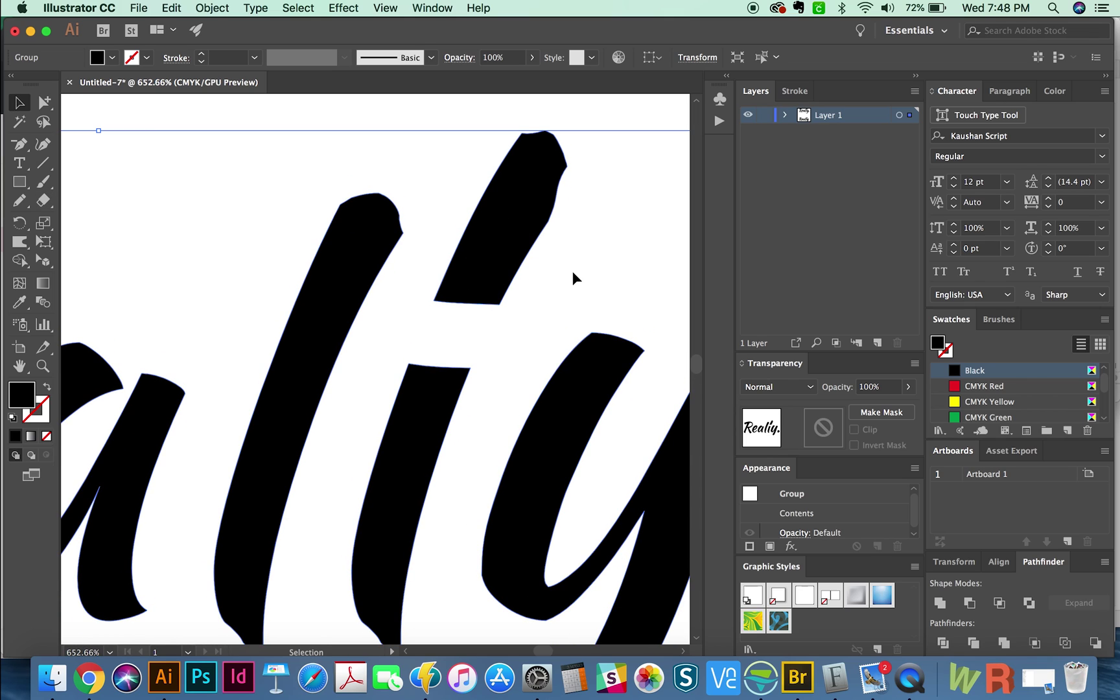
left_click(43, 102)
left_click(72, 109)
left_click(44, 102)
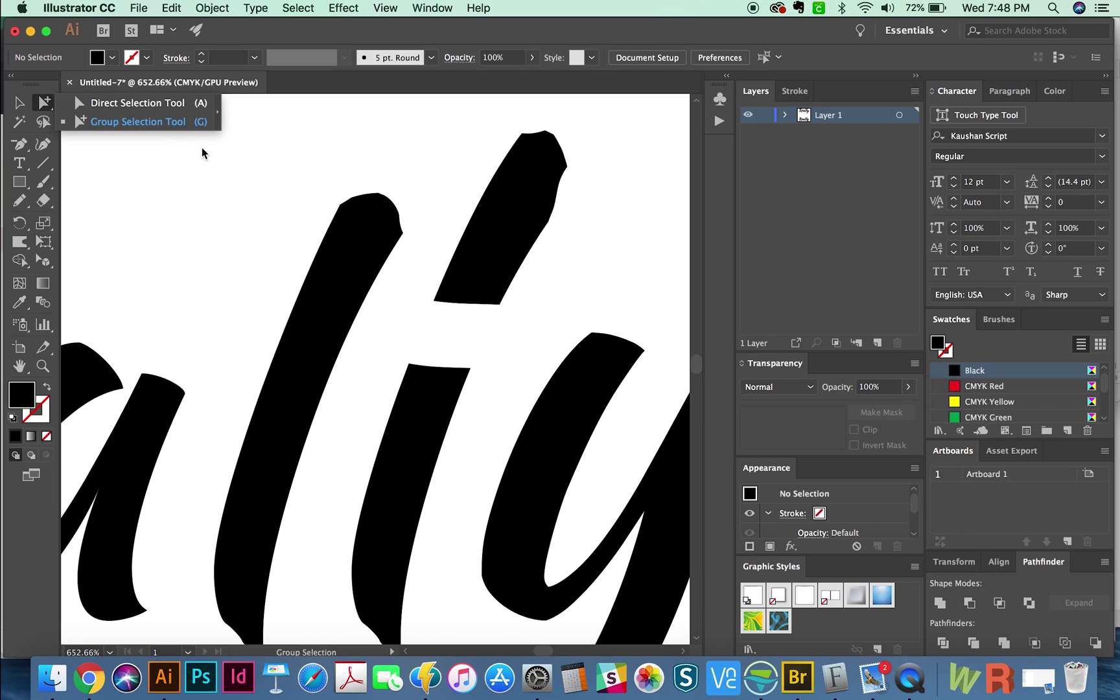
left_click(171, 9)
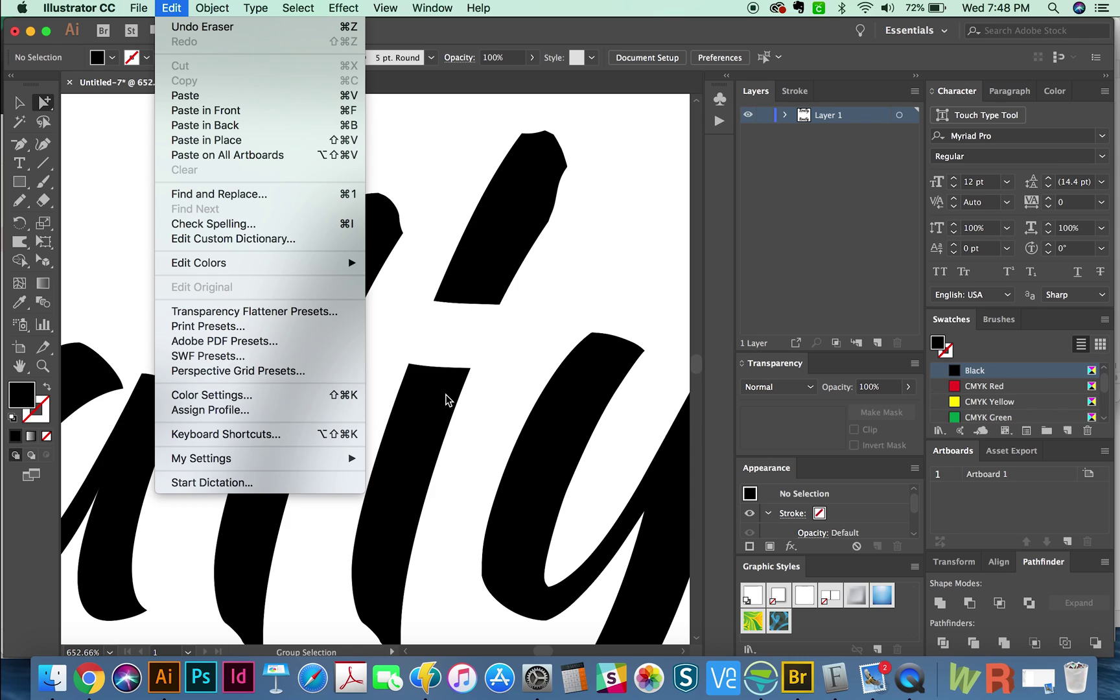
left_click(483, 367)
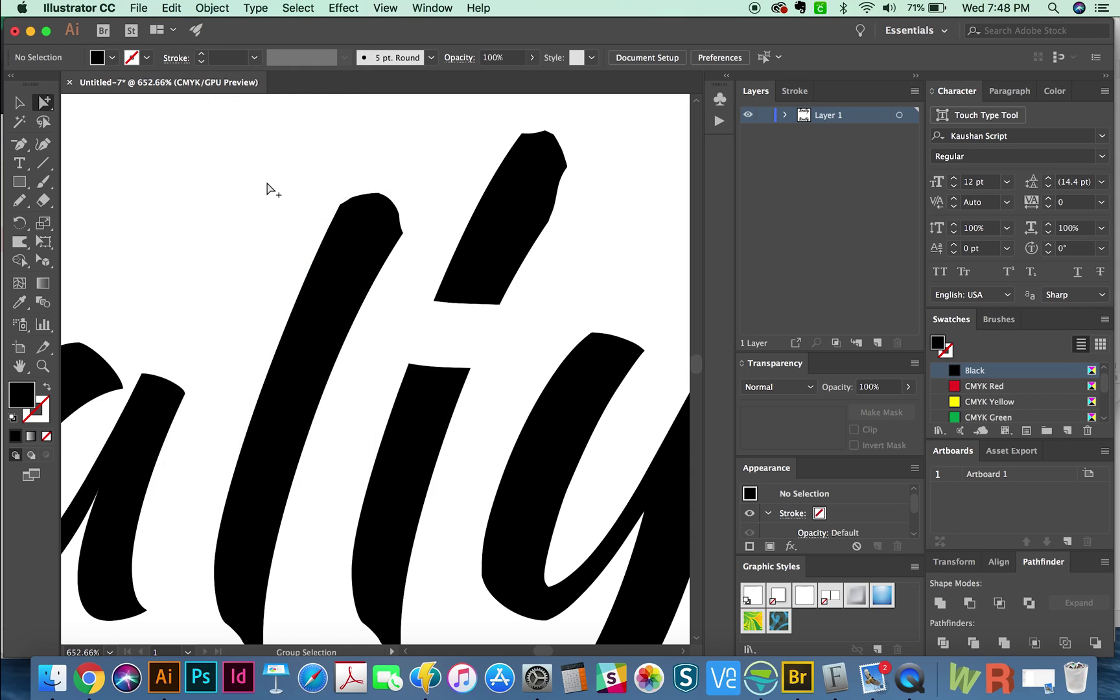
Move the two separated pieces of the second l closer together, leaving a narrow gap between them.
left_click(492, 265)
left_click(530, 318)
left_click(467, 261)
left_click(531, 322)
mouse_move(486, 293)
left_mouse_down()
mouse_move(642, 265)
mouse_move(539, 278)
mouse_move(539, 296)
left_mouse_up()
mouse_move(426, 412)
left_mouse_down()
mouse_move(383, 403)
mouse_move(453, 414)
left_mouse_up()
left_click_drag(517, 326, 483, 326)
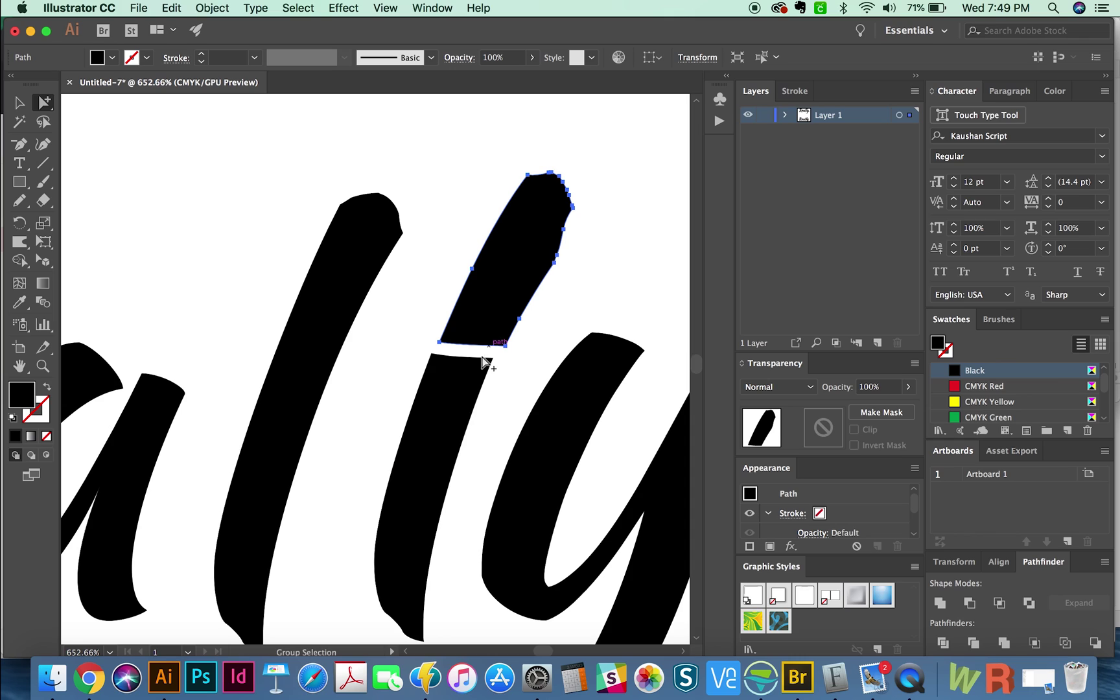
Select both pieces of the second l and erase diagonal stripes through them with a smaller Eraser.
left_click(462, 418, "shift")
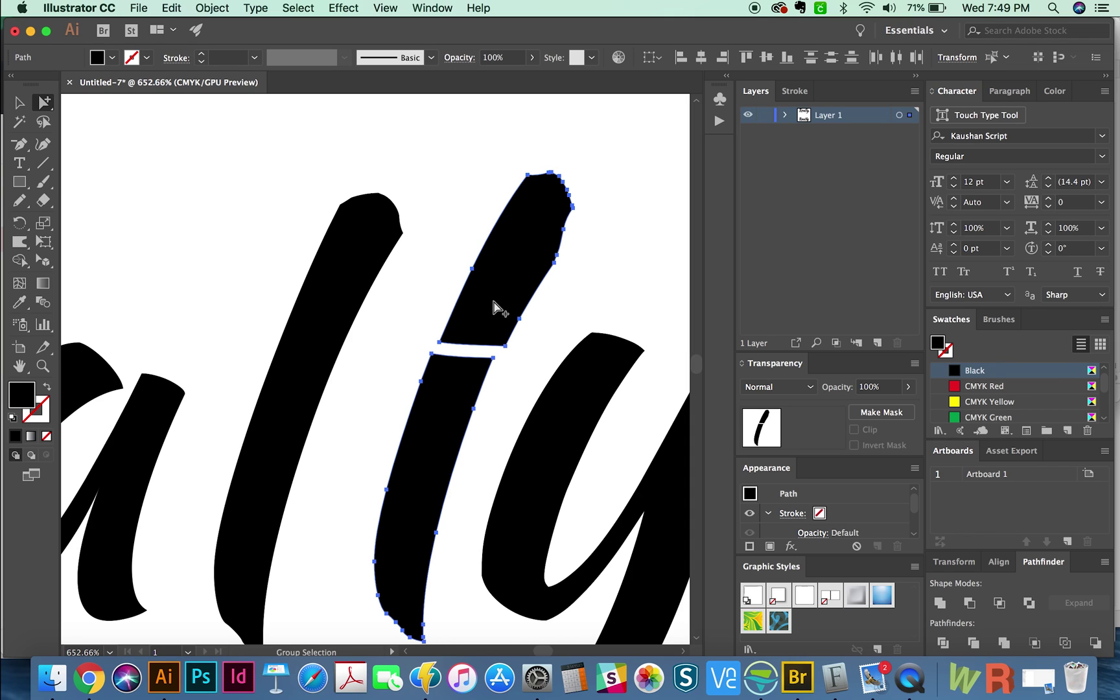
scroll(443, 243, "down", 2)
scroll(442, 243, "right", 3)
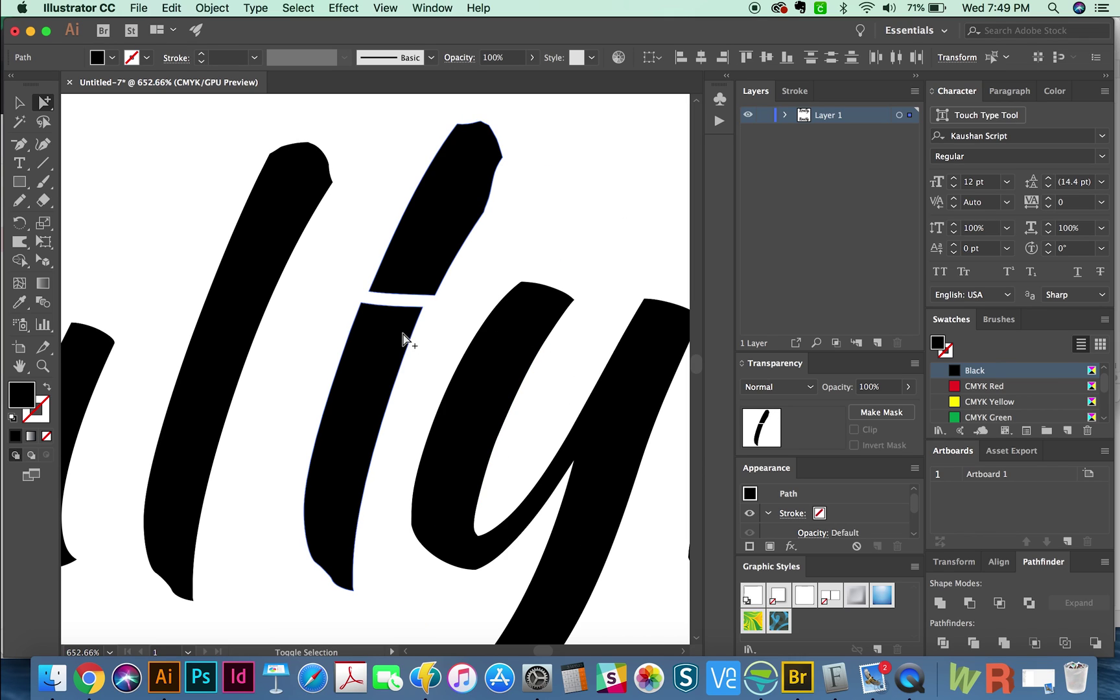
key("shift+e")
left_click_drag(496, 174, 493, 188)
key("super+z")
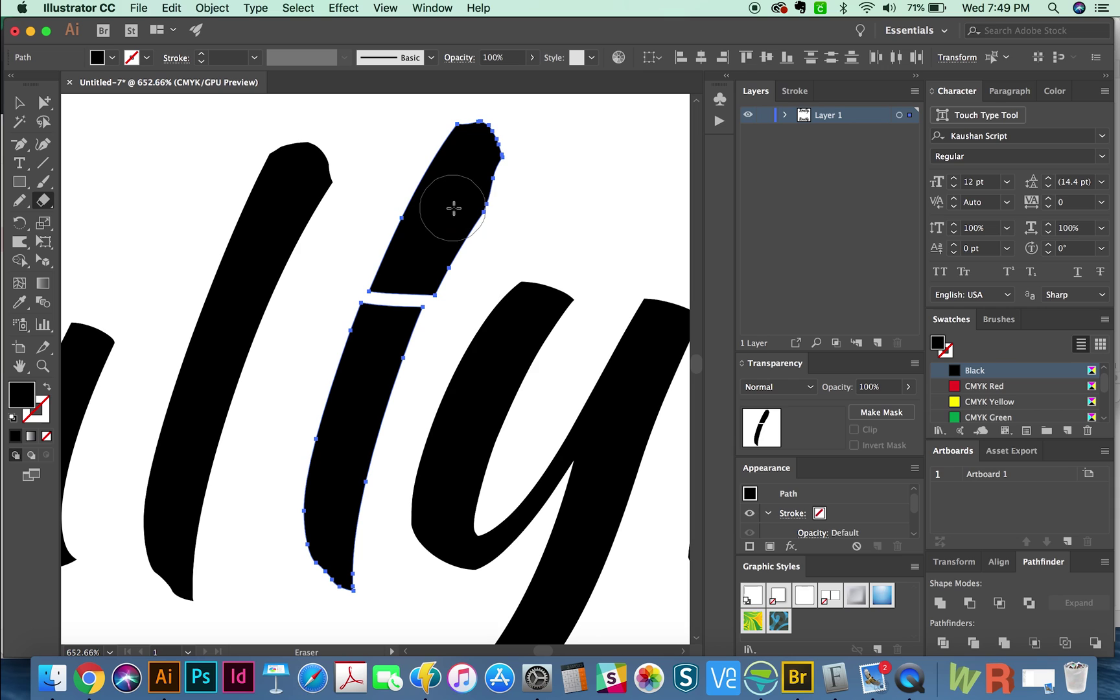
key("bracketleft")
key("bracketleft")
key("bracketleft")
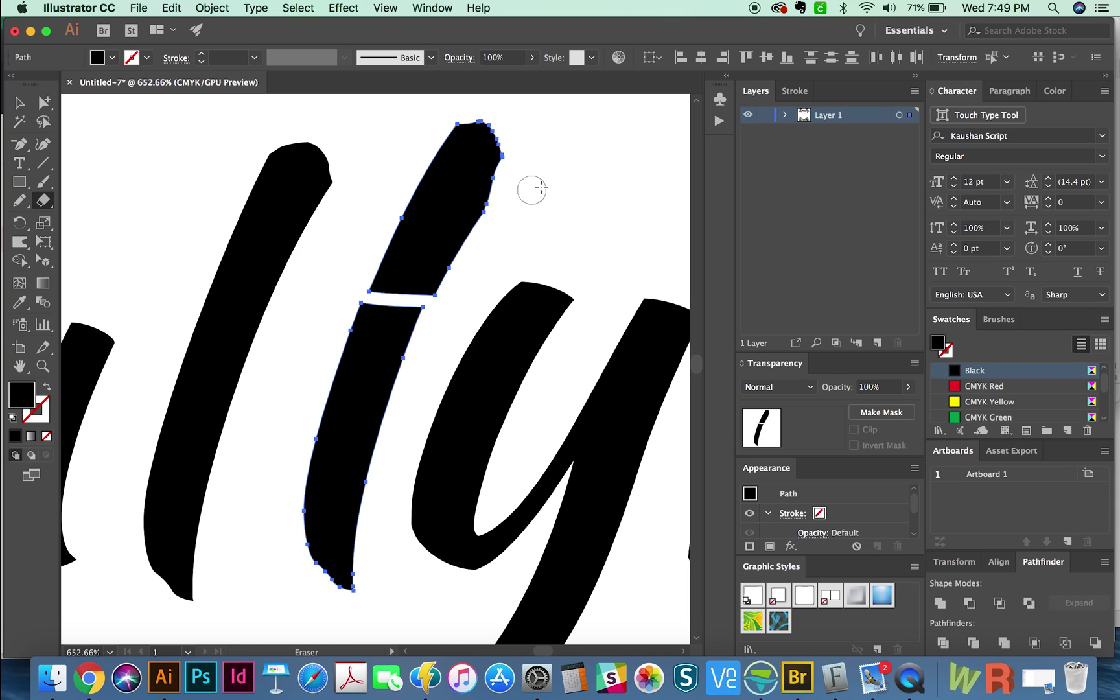
mouse_move(530, 187)
left_mouse_down()
mouse_move(344, 287)
mouse_move(393, 518)
mouse_move(376, 551)
mouse_move(543, 484)
left_mouse_up()
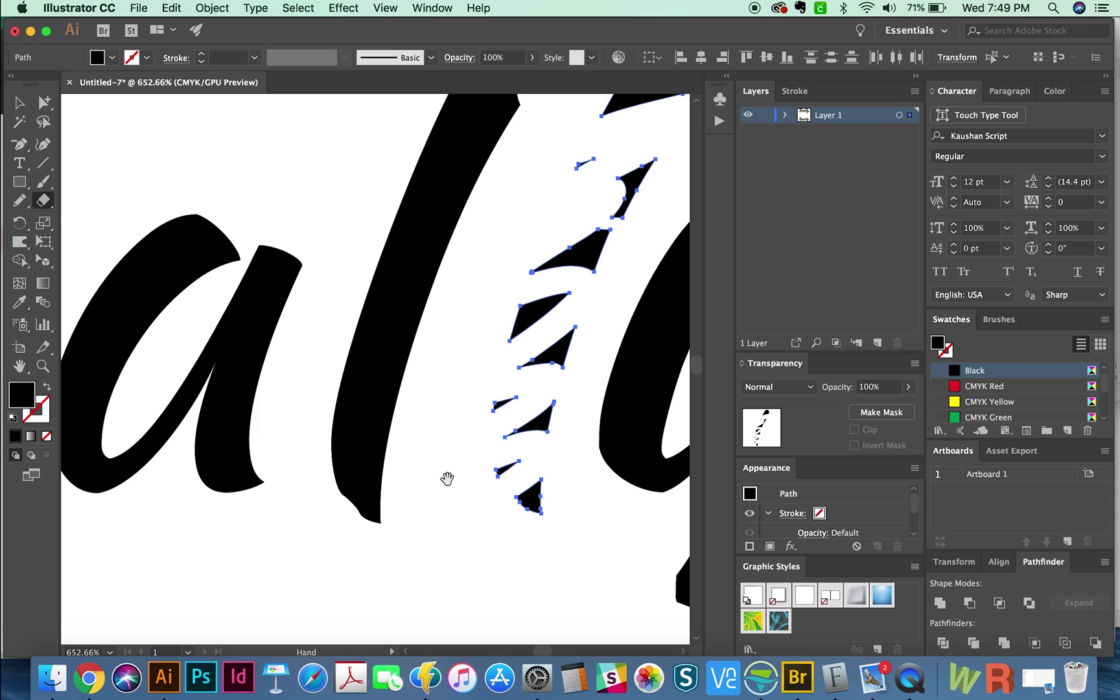
Select the whole lettering group and erase diagonal stripes through the letter R.
left_click_drag(330, 482, 501, 511)
mouse_move(411, 432)
left_mouse_down()
mouse_move(432, 445)
mouse_move(571, 462)
left_mouse_up()
left_click_drag(456, 440, 442, 382)
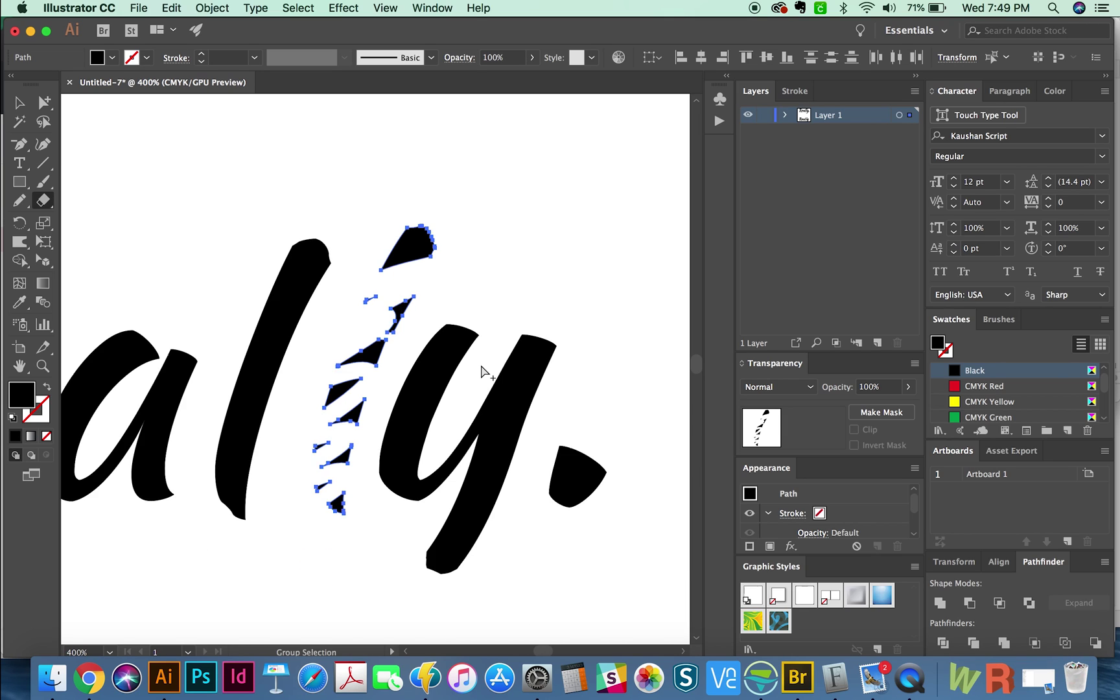
key("super+minus")
key("super+minus")
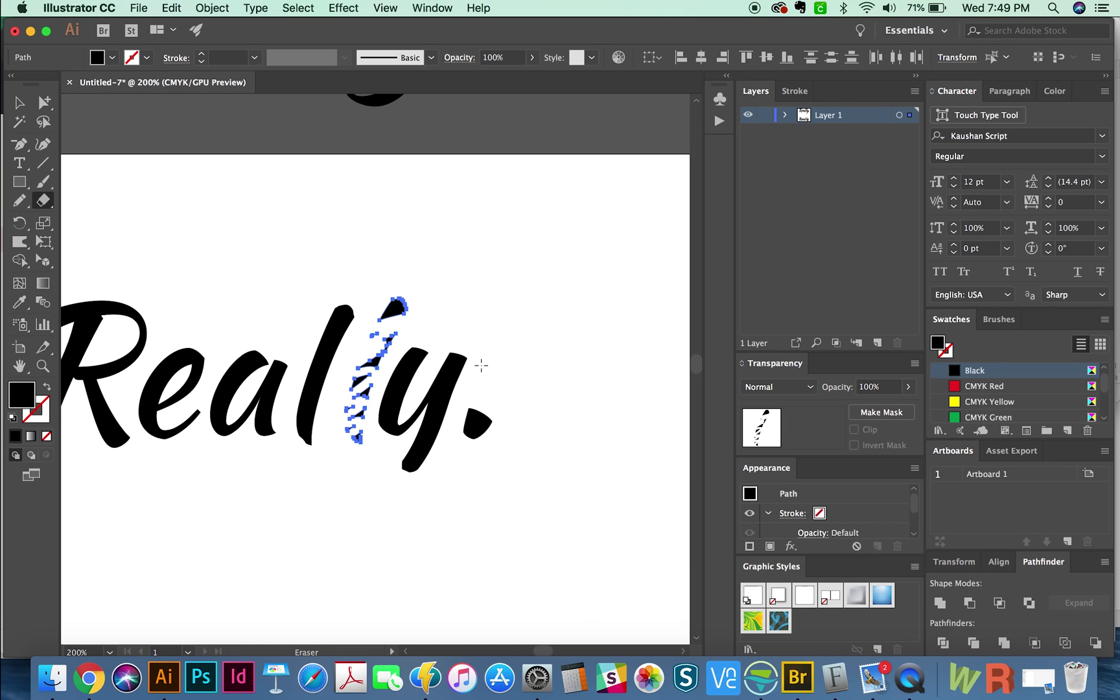
left_click_drag(400, 268, 558, 220)
left_click_drag(455, 297, 429, 282)
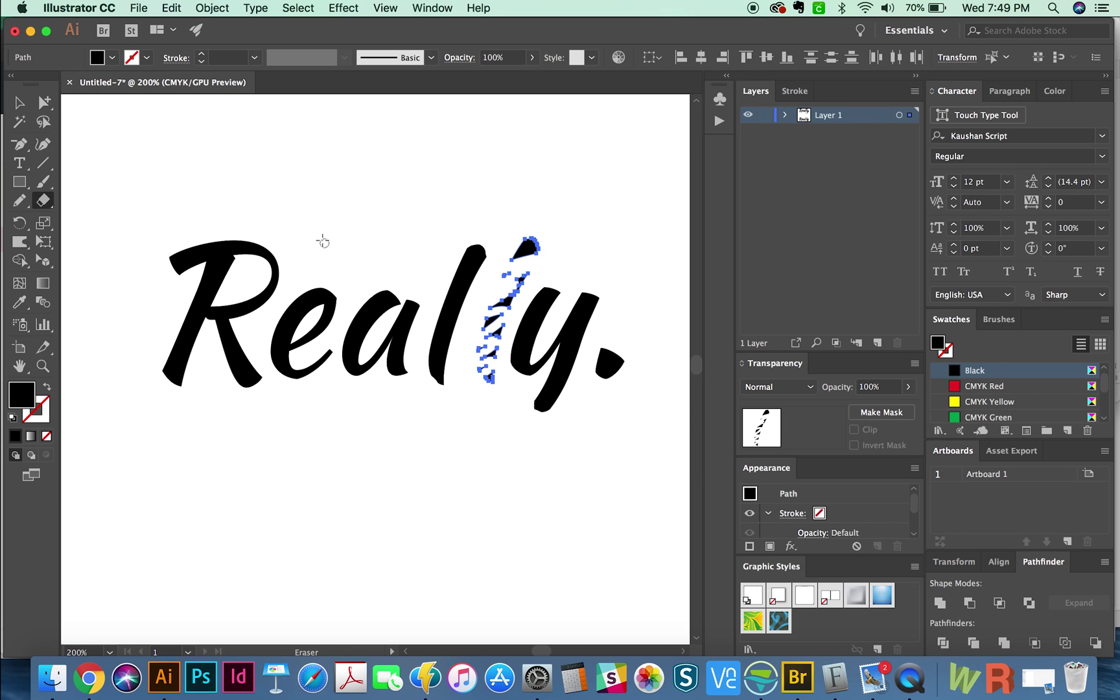
mouse_move(259, 233)
left_mouse_down()
mouse_move(258, 329)
mouse_move(293, 363)
left_mouse_up()
key("v")
left_click(198, 342)
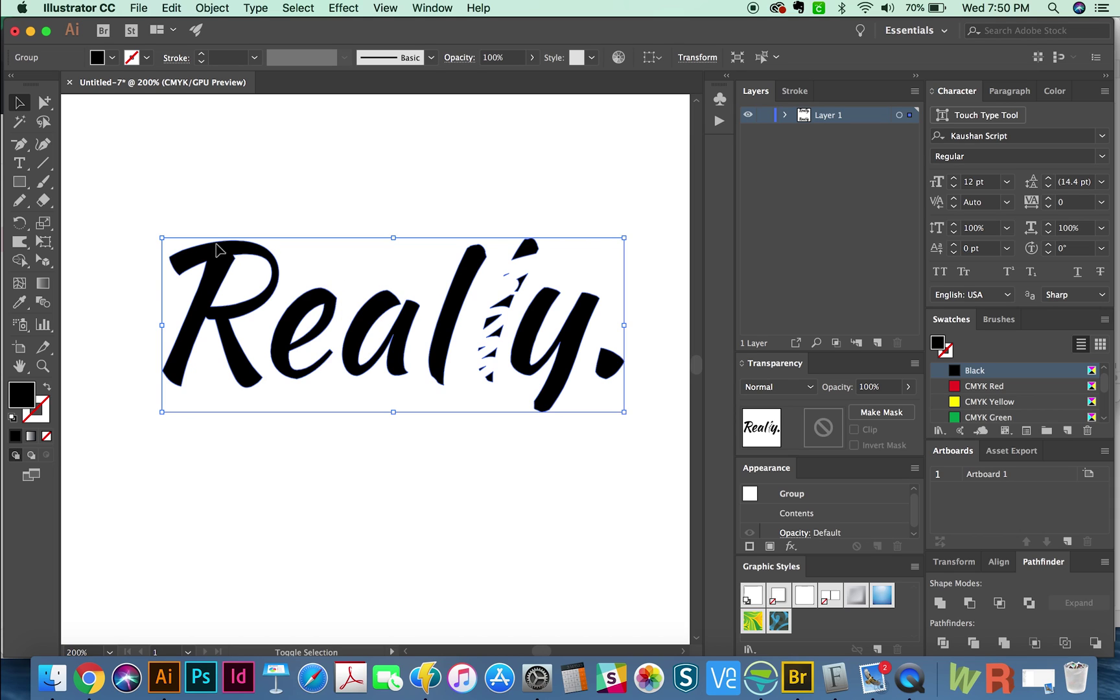
key("shift+e")
left_click_drag(172, 271, 265, 243)
mouse_move(185, 320)
left_mouse_down()
mouse_move(269, 248)
mouse_move(210, 429)
left_mouse_up()
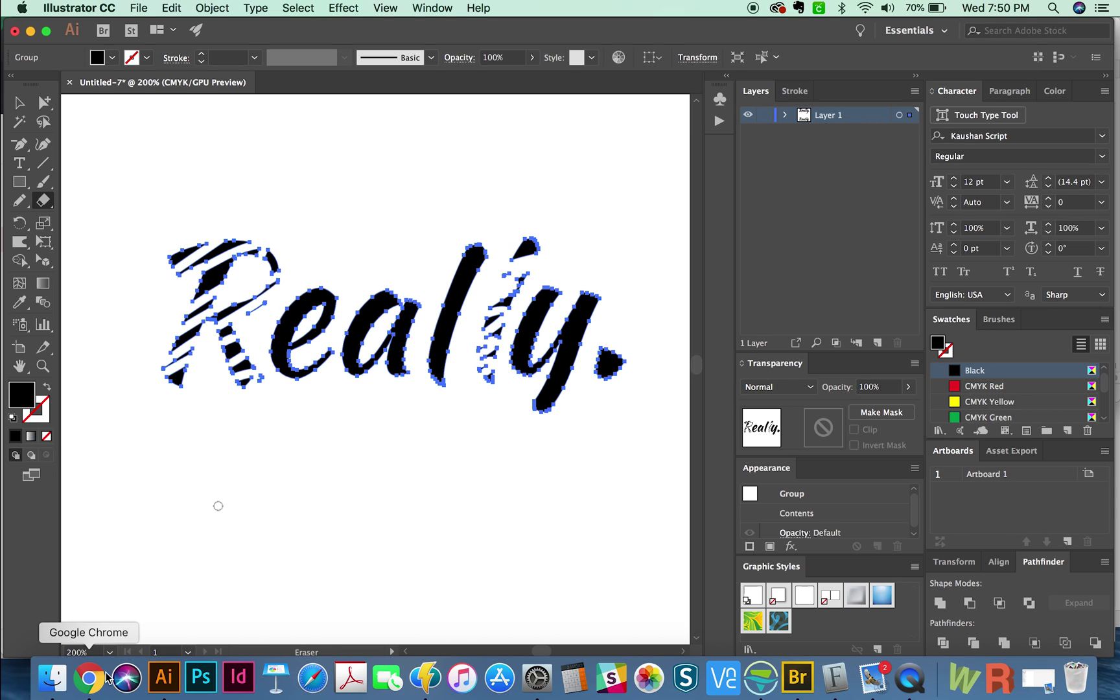
Erase diagonal stripes through the remaining letters after the R, then deselect the lettering.
key("space")
left_click_drag(414, 471, 377, 457)
mouse_move(359, 243)
left_mouse_down()
mouse_move(241, 326)
mouse_move(222, 383)
mouse_move(420, 329)
mouse_move(341, 427)
left_mouse_up()
mouse_move(410, 252)
left_mouse_down()
mouse_move(450, 248)
mouse_move(395, 303)
left_mouse_up()
left_click_drag(433, 411, 443, 420)
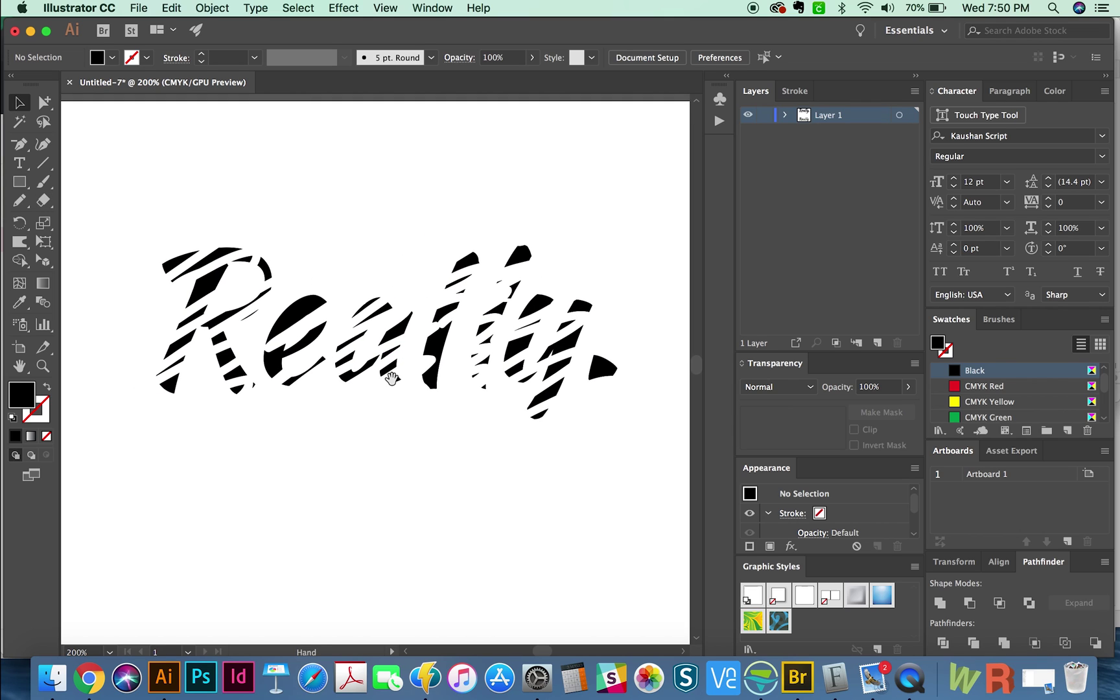
key("super+minus")
key("super+minus")
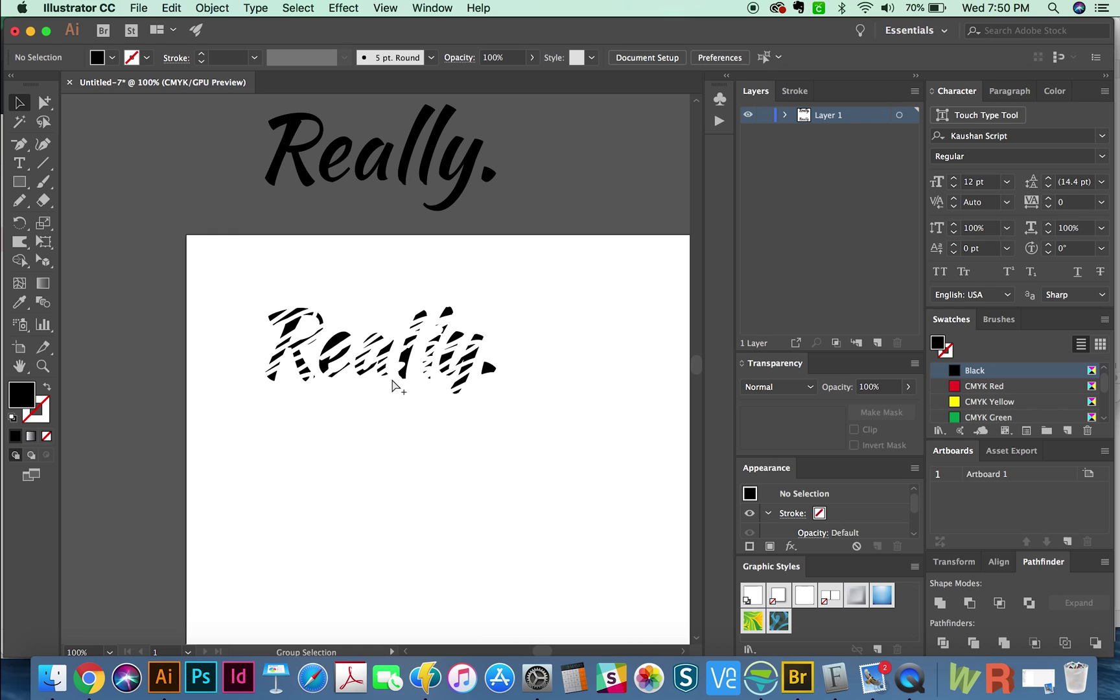
key("space")
left_click_drag(620, 225, 641, 210)
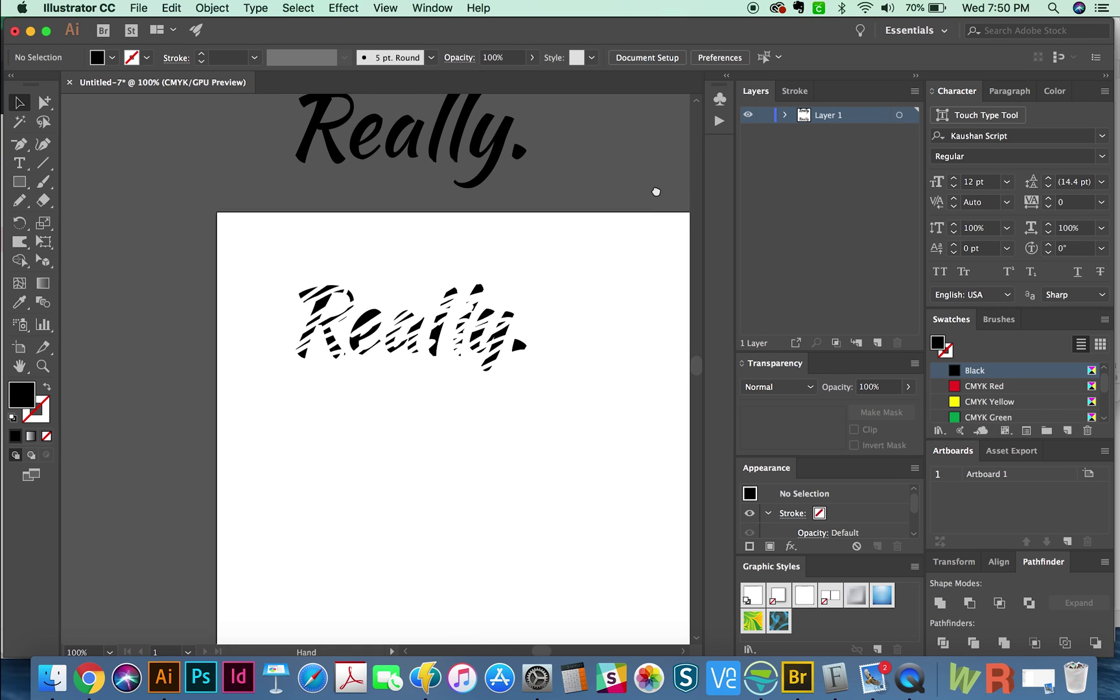
Place a copy of the "Really." text on the artboard below the striped lettering and convert it to outlines.
left_click_drag(390, 152, 373, 478)
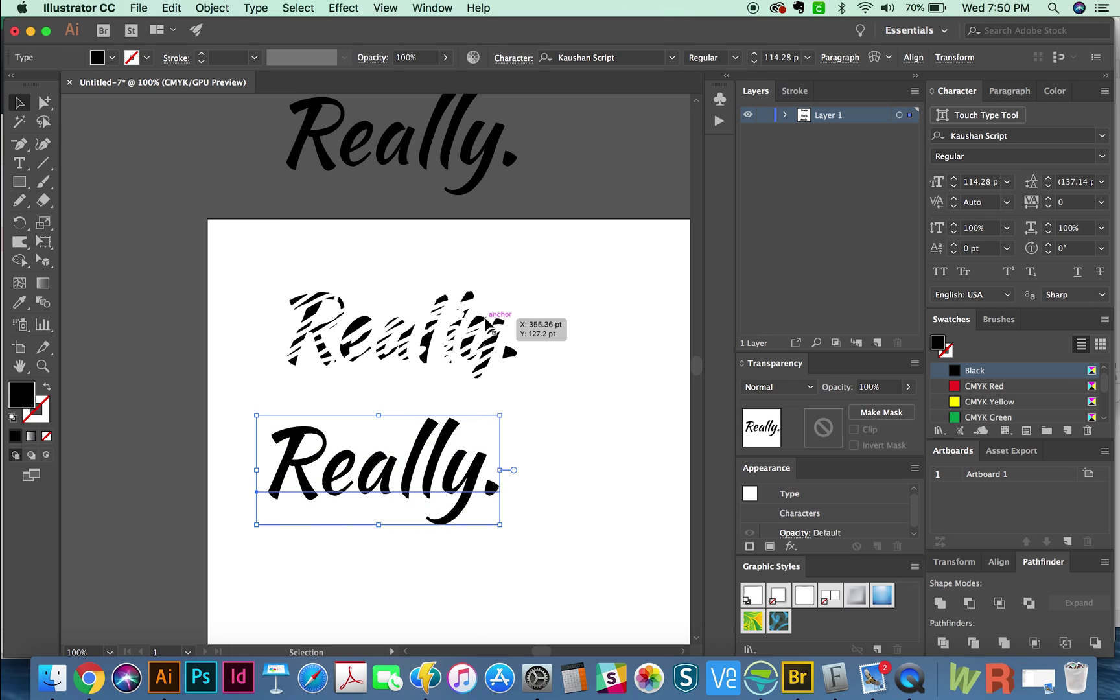
key("super+shift+b")
key("super+shift+o")
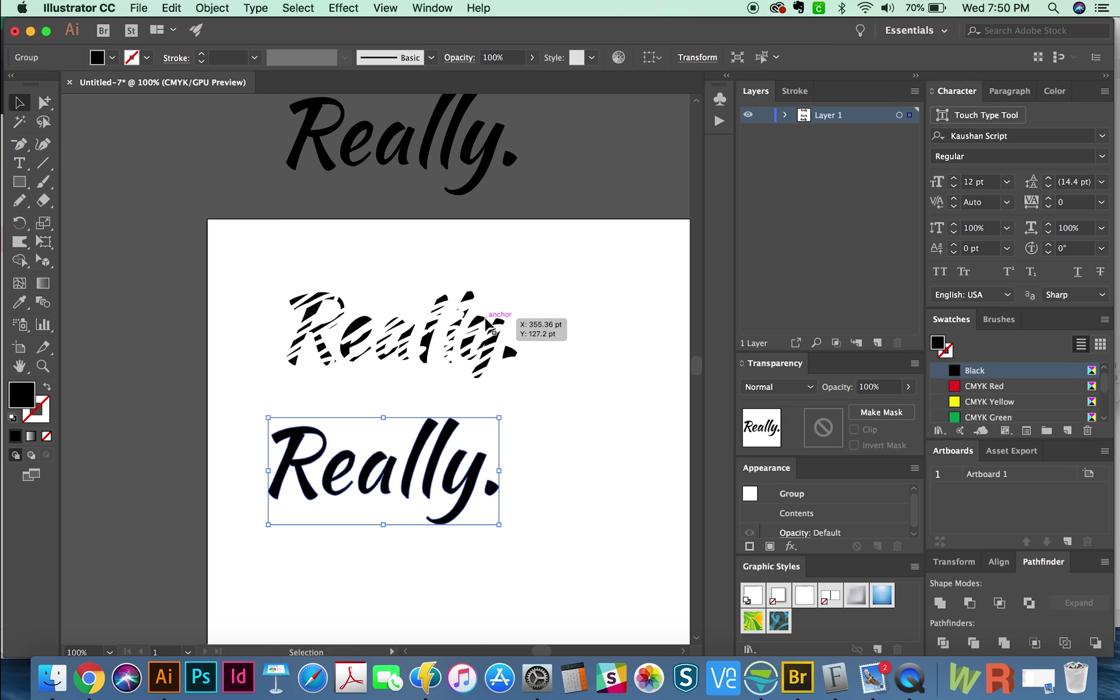
Cut the outline of the new copy's R at several points down the outer edge of its stem with the Scissors tool, then deselect.
key("z")
left_click(405, 495)
left_click_drag(454, 411, 450, 451)
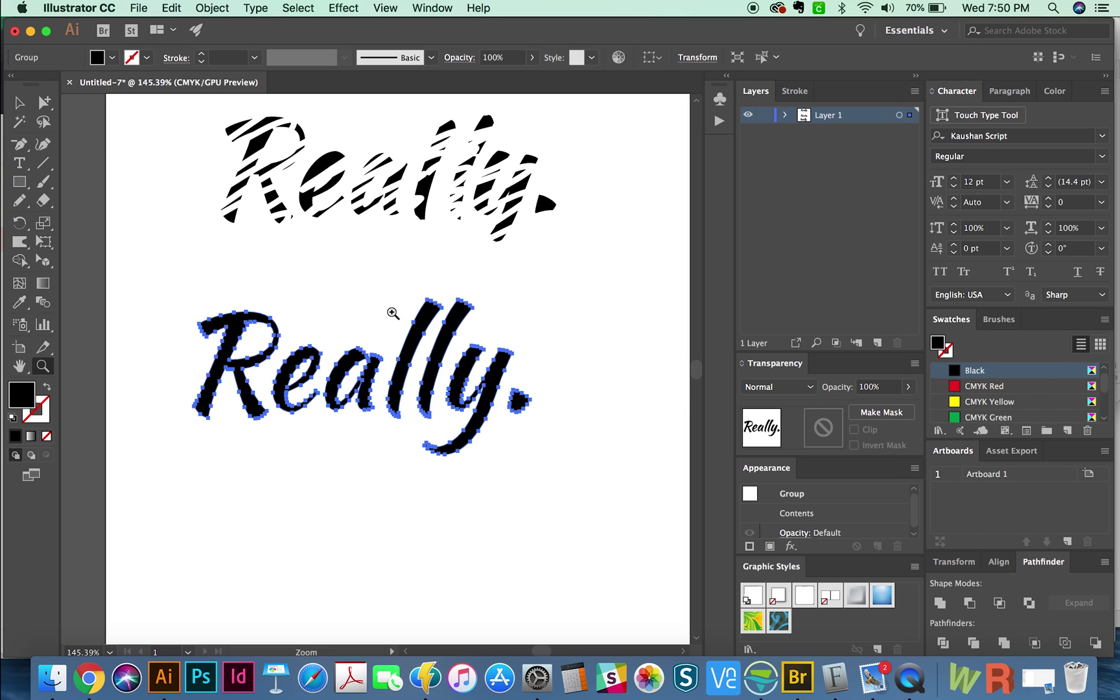
key("c")
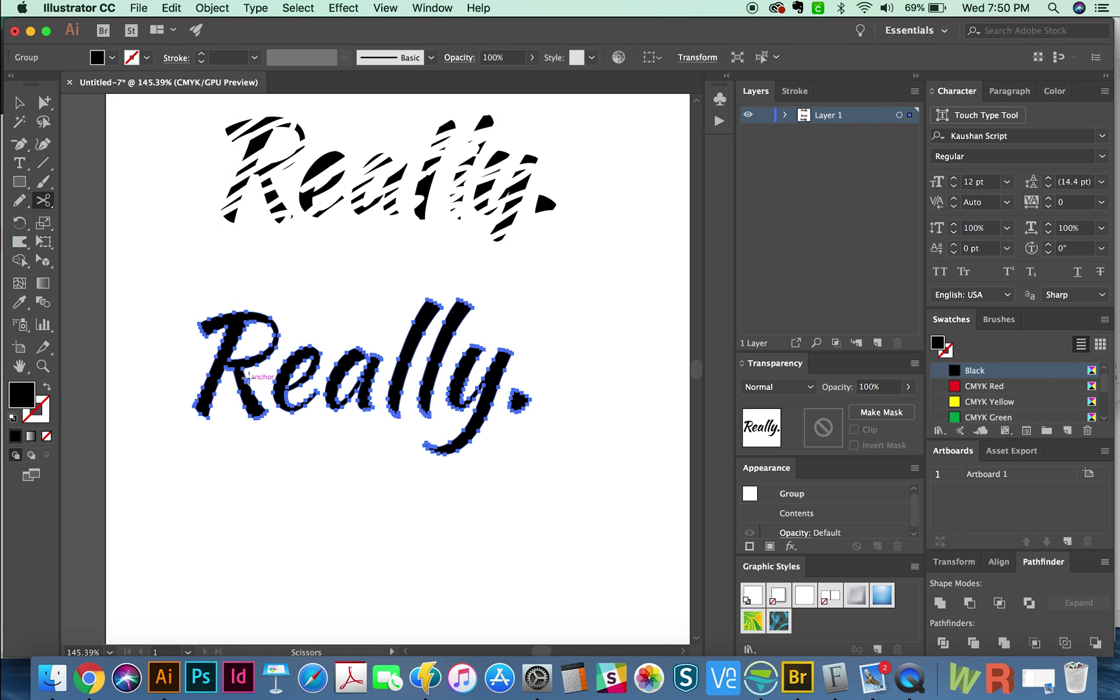
key("z")
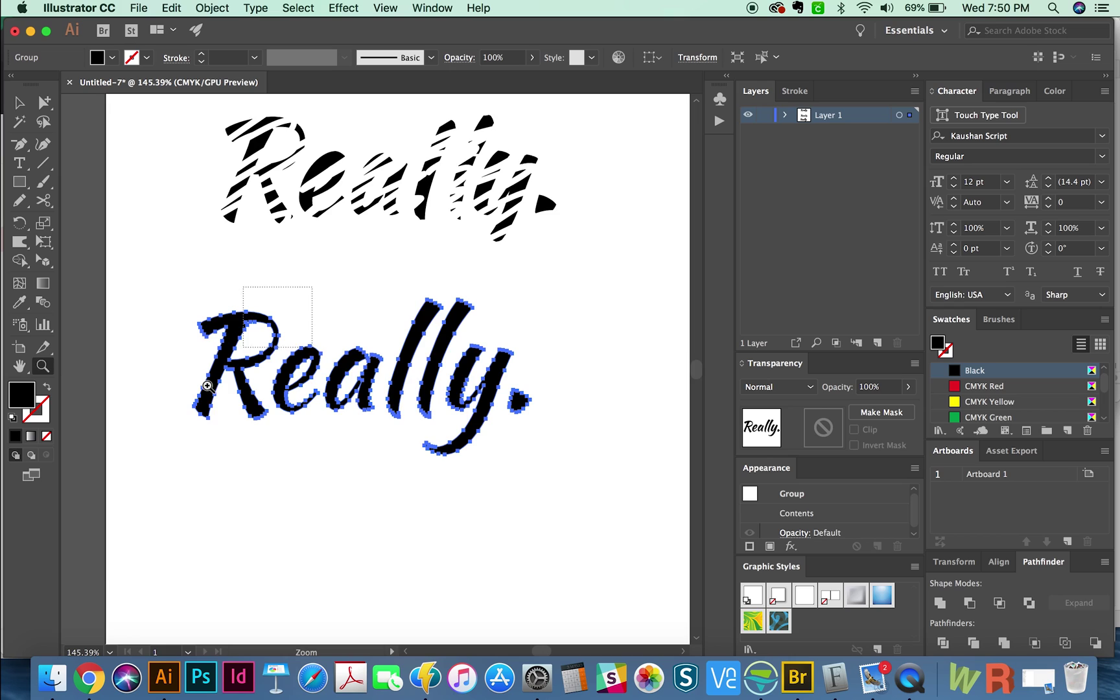
left_click_drag(208, 386, 220, 486)
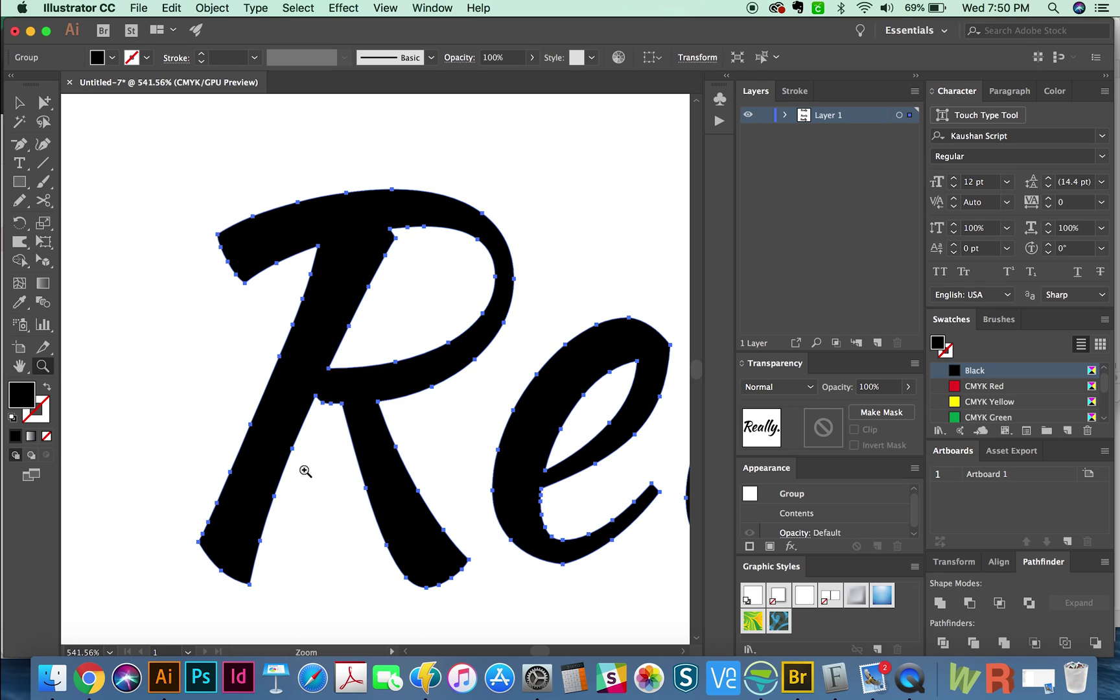
key("c")
left_click(261, 397)
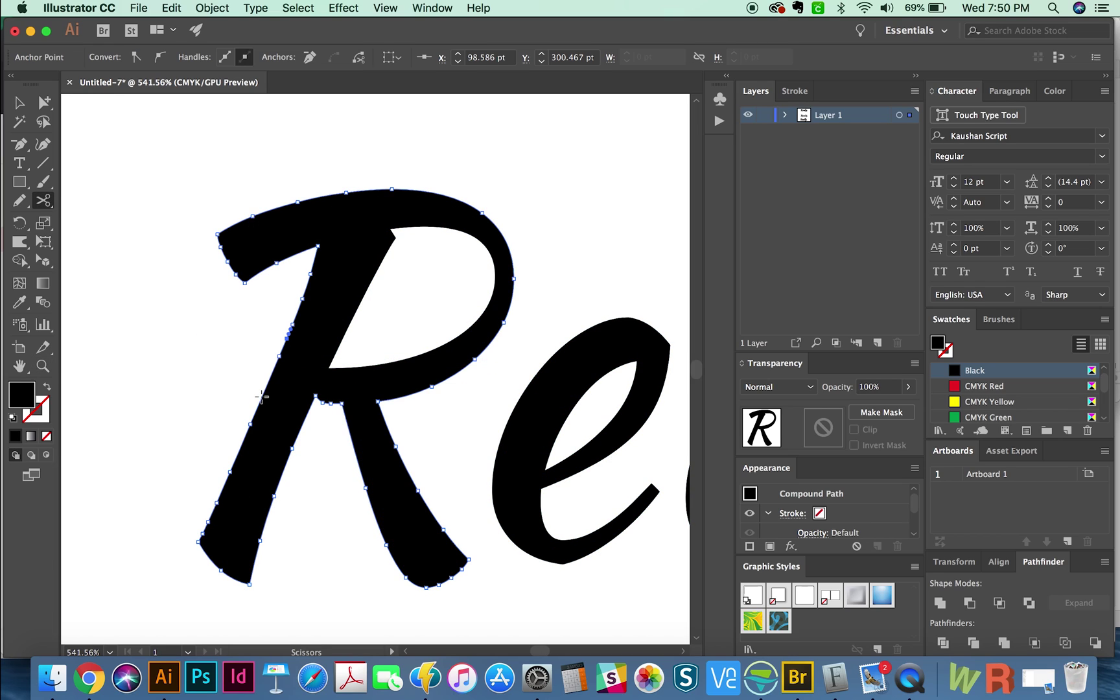
left_click(224, 484)
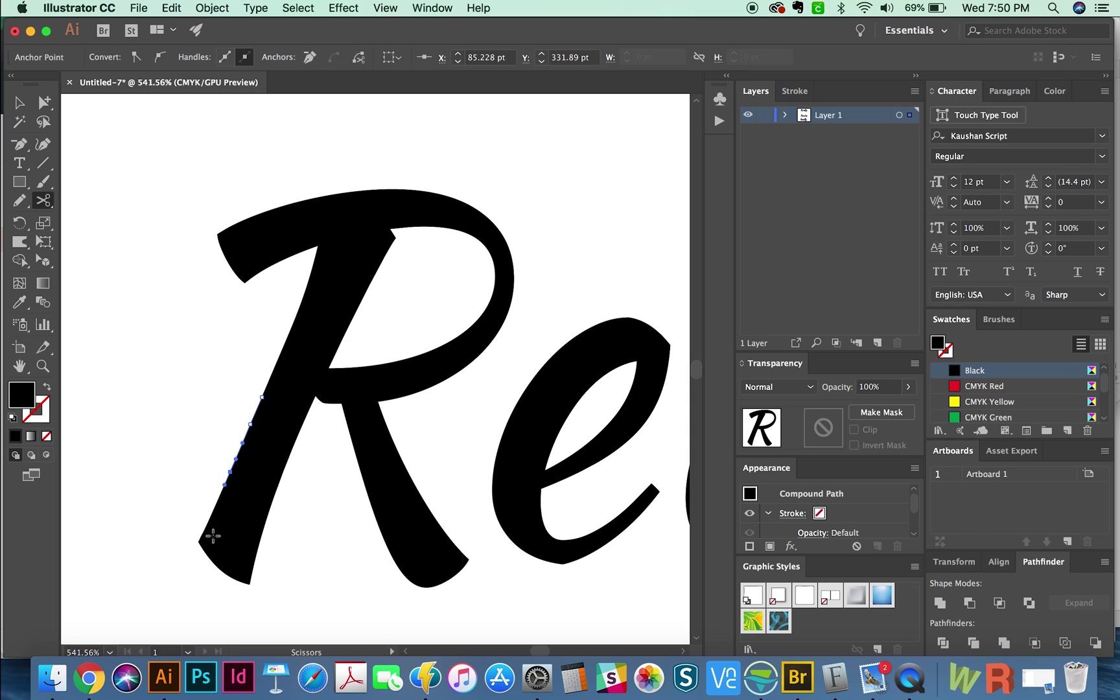
left_click(211, 555)
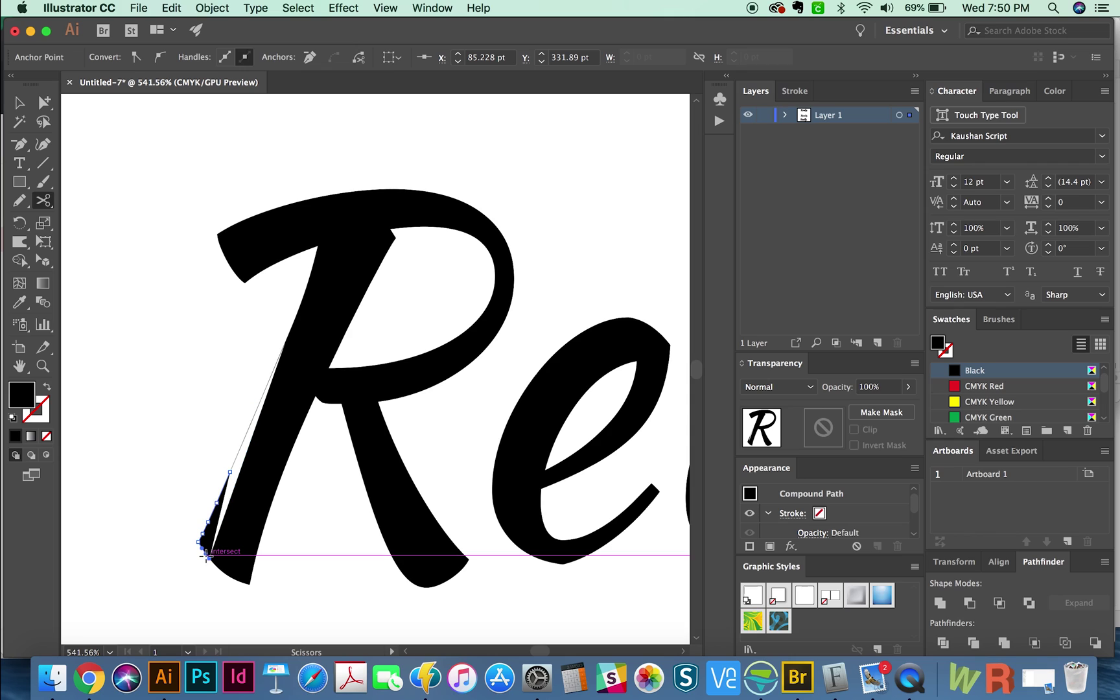
left_click(289, 480, "super")
Select a cut stem segment of the R and swap fill and stroke, giving the letter no fill and a 1 pt black stroke.
key("v")
key("super+y")
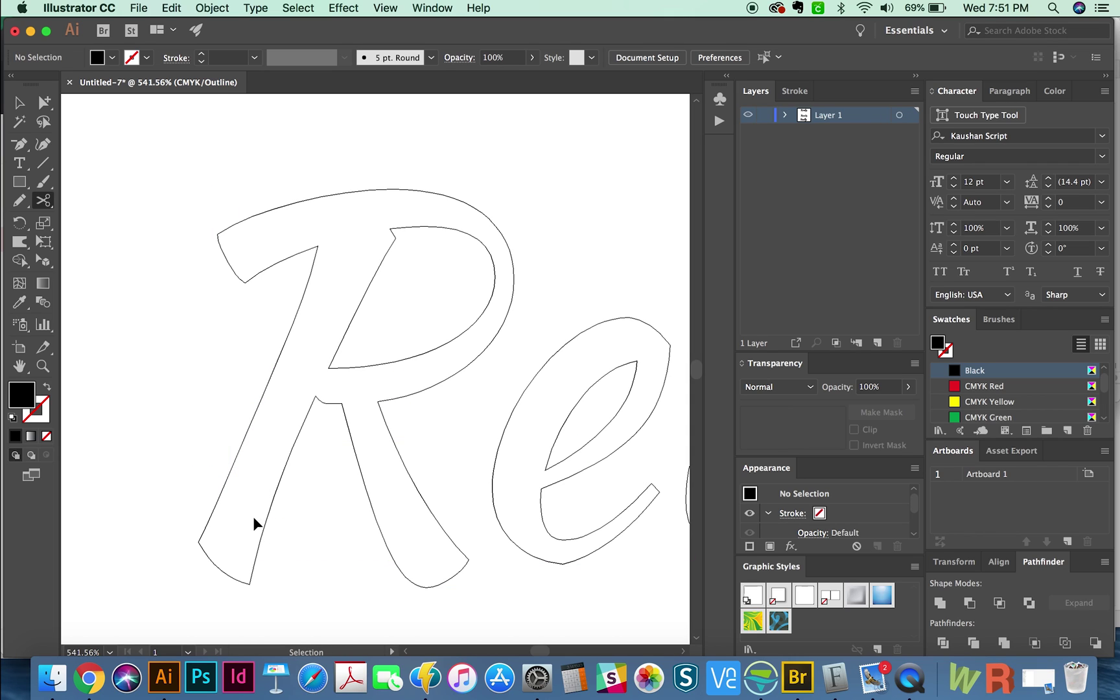
key("super+y")
key("a")
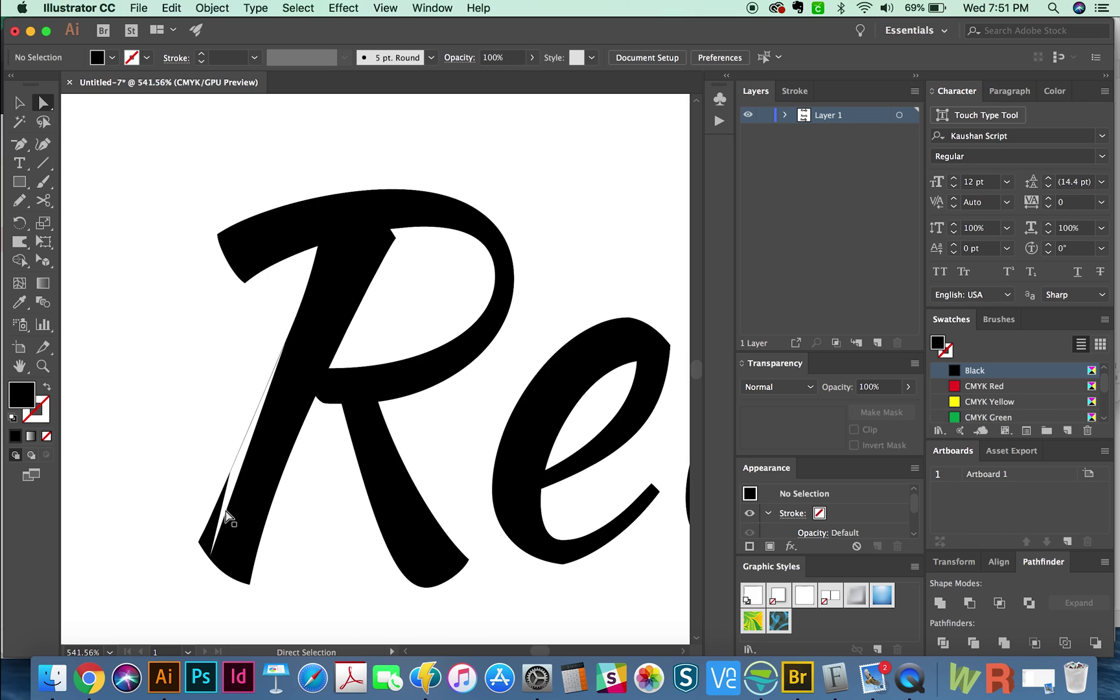
left_click(228, 542)
left_click(250, 424, "alt")
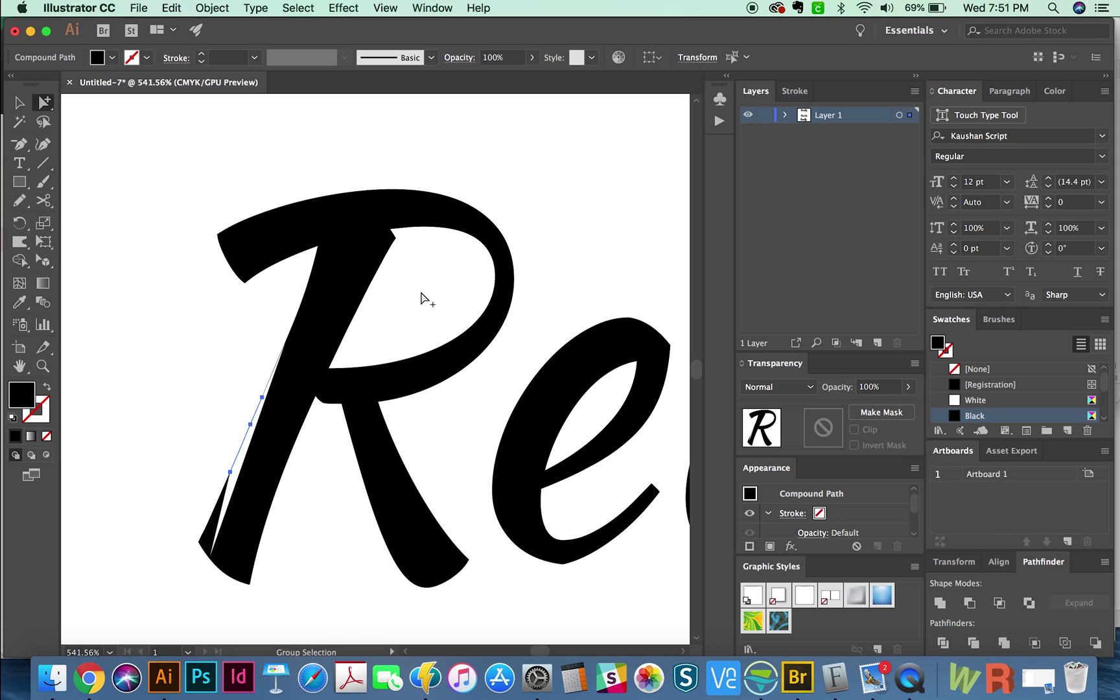
key("shift+x")
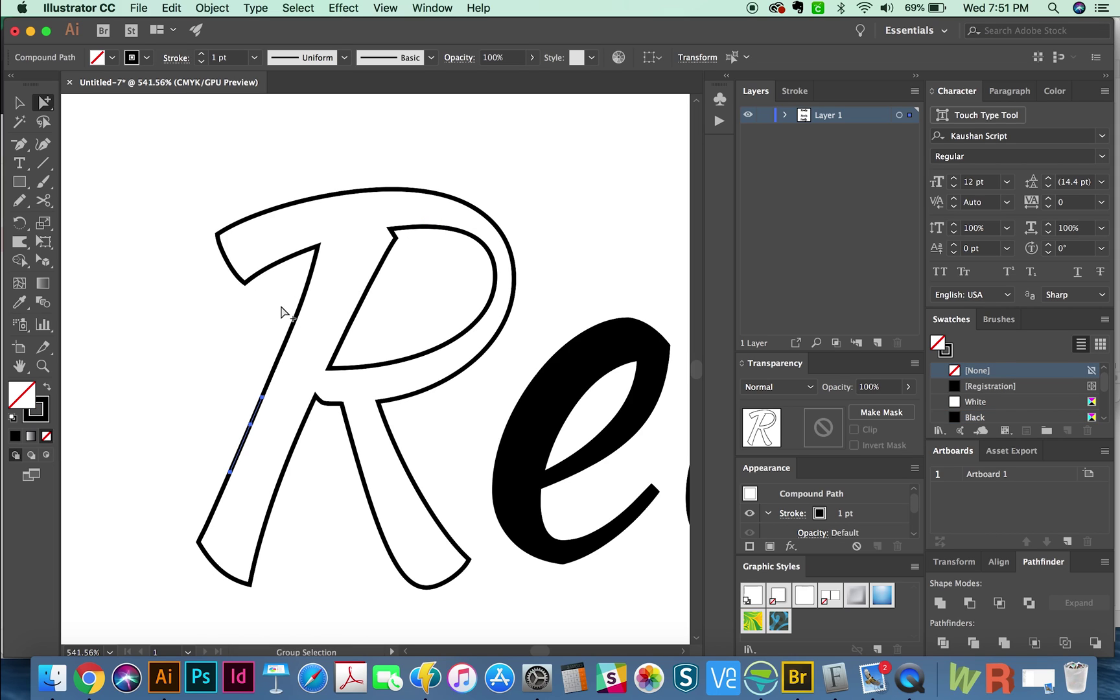
left_click(249, 333)
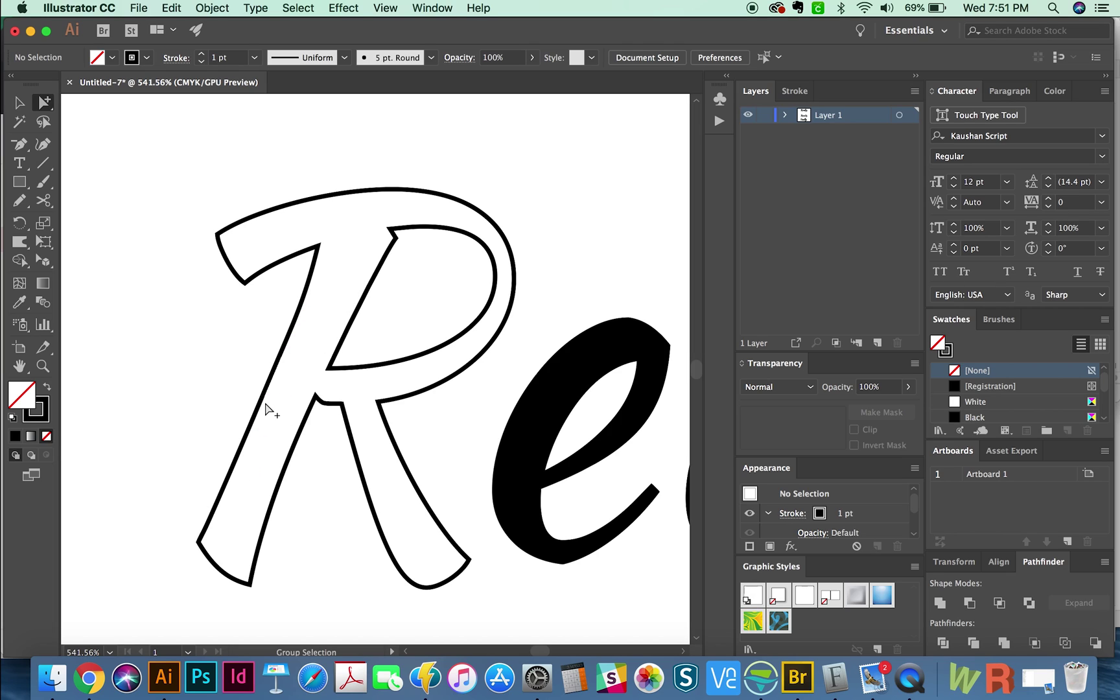
Pull the cut stem segments and the remaining outline of the R apart with the Group Selection tool.
left_click(44, 102)
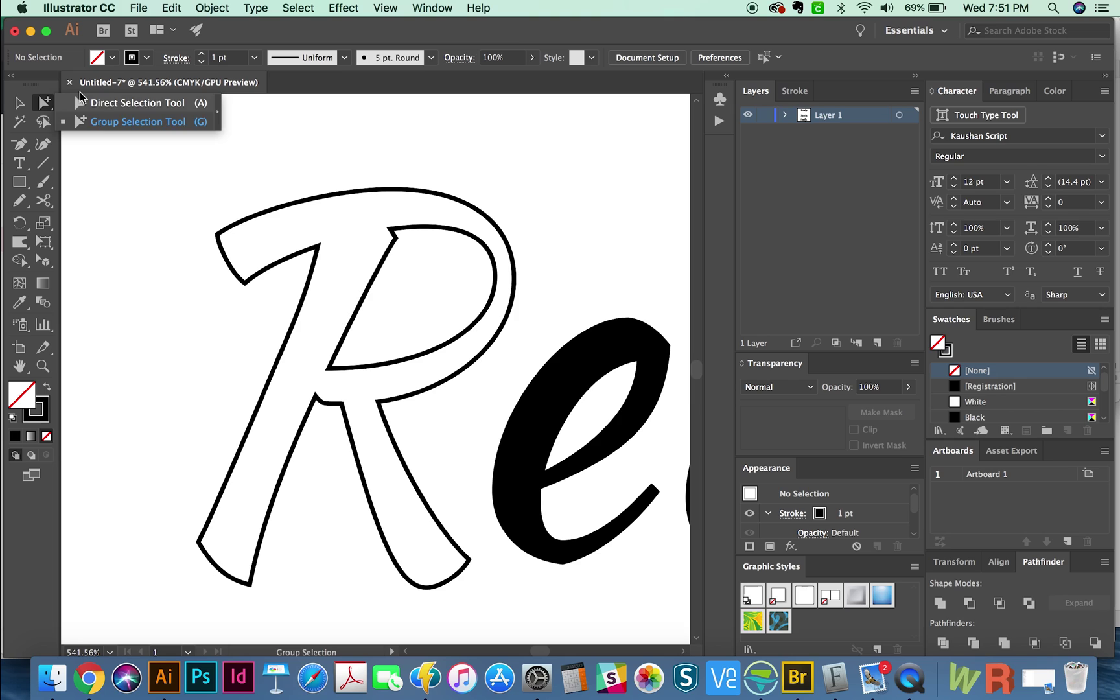
left_click_drag(258, 409, 210, 377)
left_click_drag(274, 364, 242, 338)
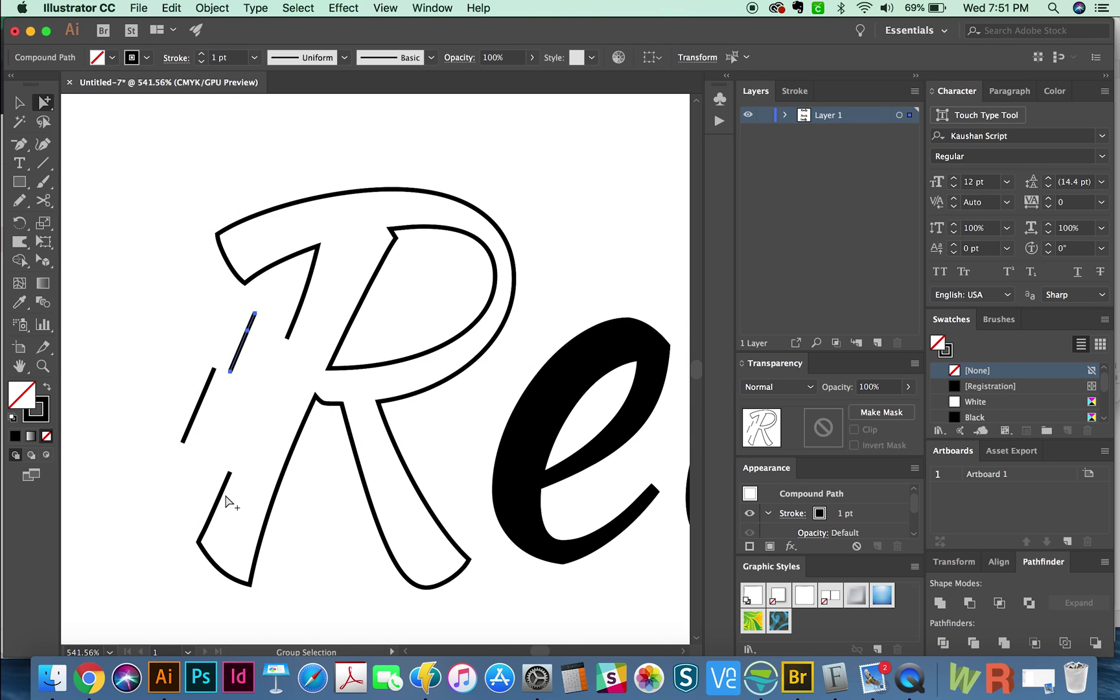
left_click_drag(226, 497, 209, 461)
left_click_drag(225, 562, 209, 597)
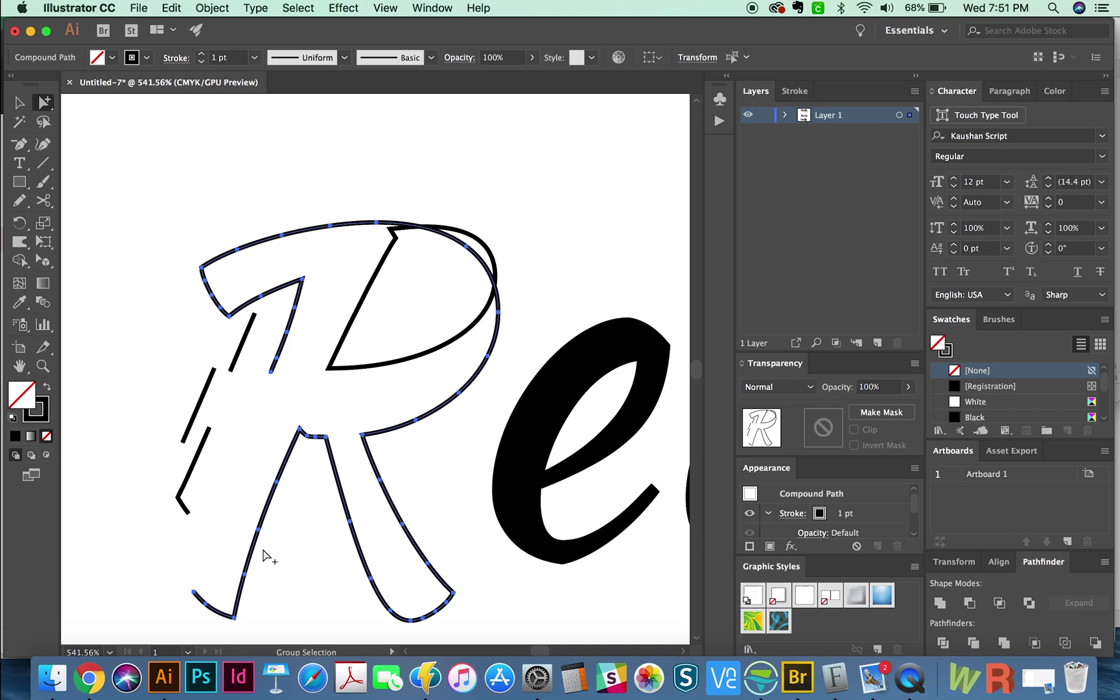
Undo the moves of the R's cut segments.
key("super+z")
left_click_drag(243, 335, 276, 361)
key("super+z")
key("super+z")
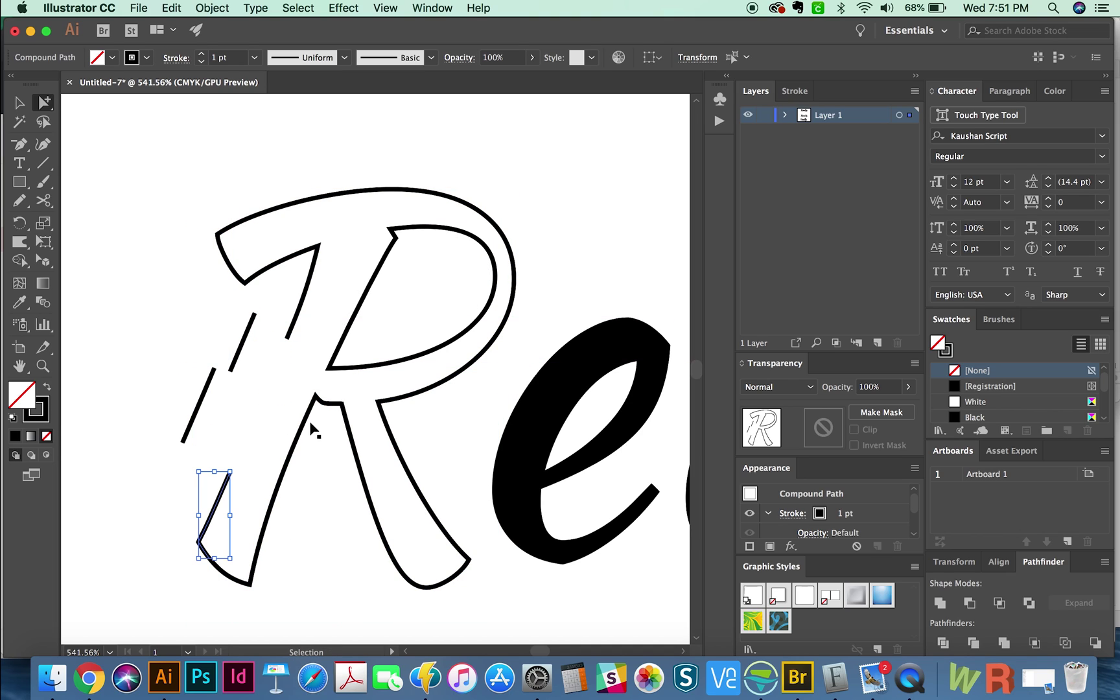
key("super+z")
key("super+z")
Cut the R's outline under the bowl and on the leg's inner edge with Scissors, then pull the leg's cut end away with Direct Selection.
left_click_drag(422, 485, 363, 443)
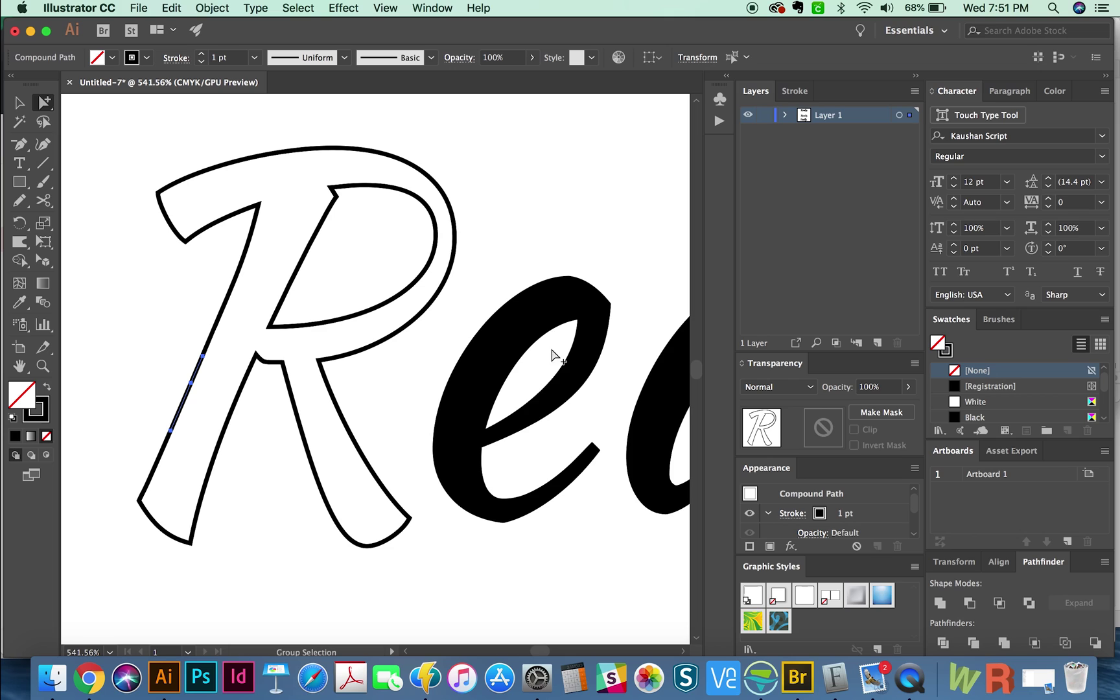
left_click_drag(531, 429, 523, 433)
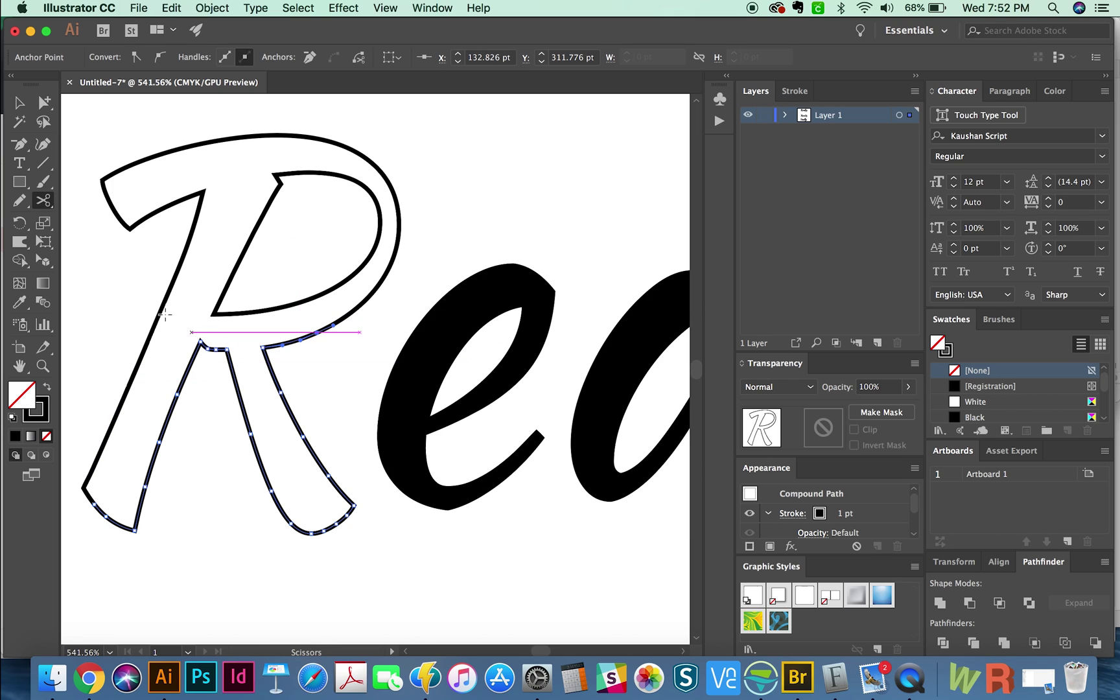
left_click(234, 382)
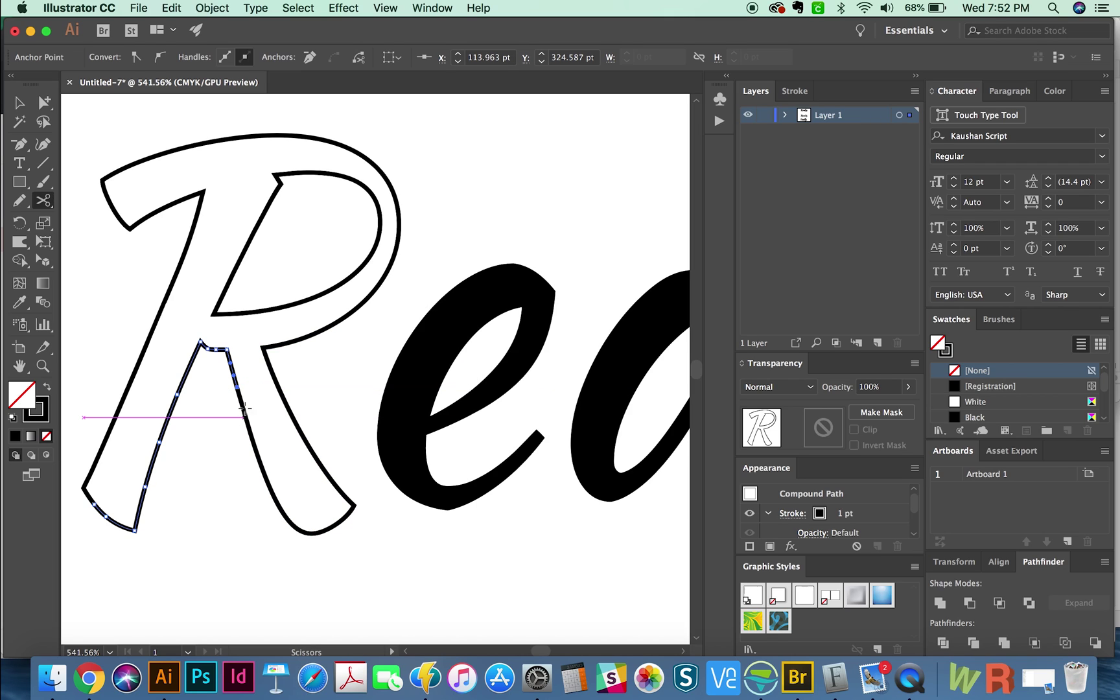
key("a")
left_click_drag(236, 388, 220, 417)
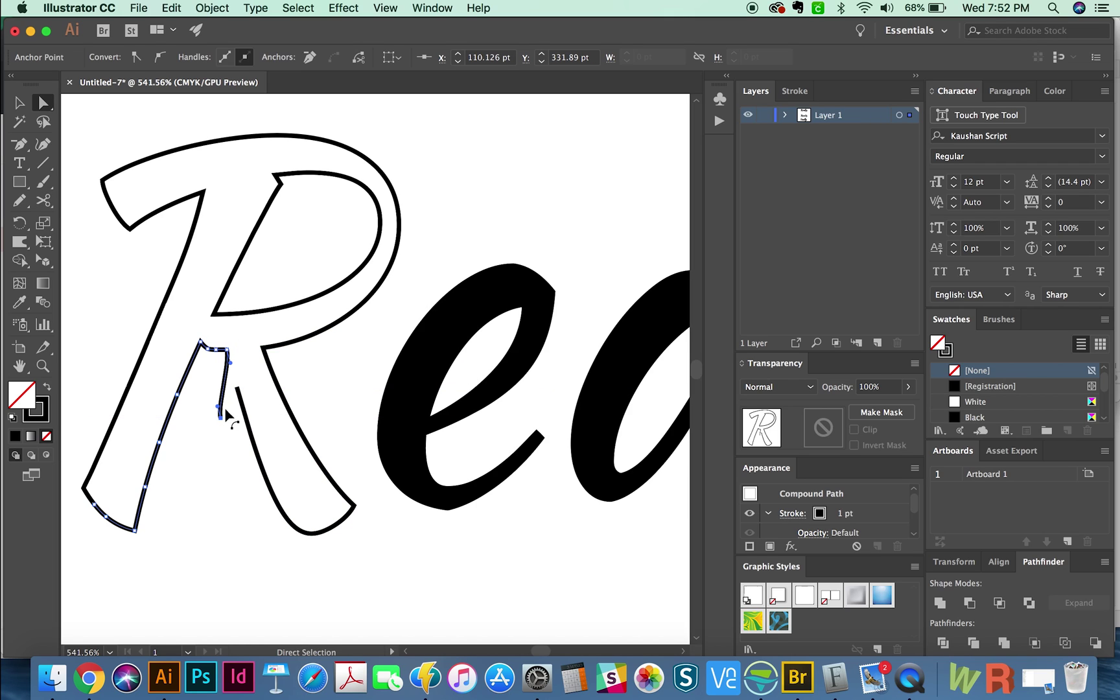
Place another copy of the live "Really." text near the bottom of the artboard and convert it to outlines.
key("super+1")
key("v")
left_click_drag(396, 118, 391, 574)
key("z")
left_click(393, 595)
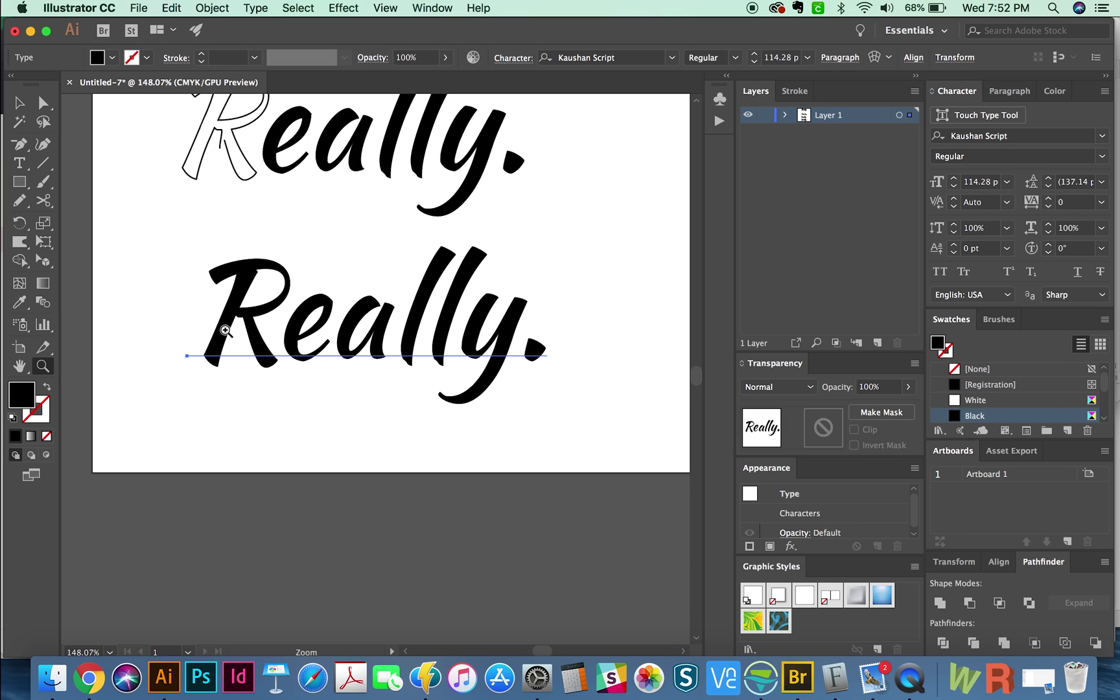
key("v")
key("shift+super+o")
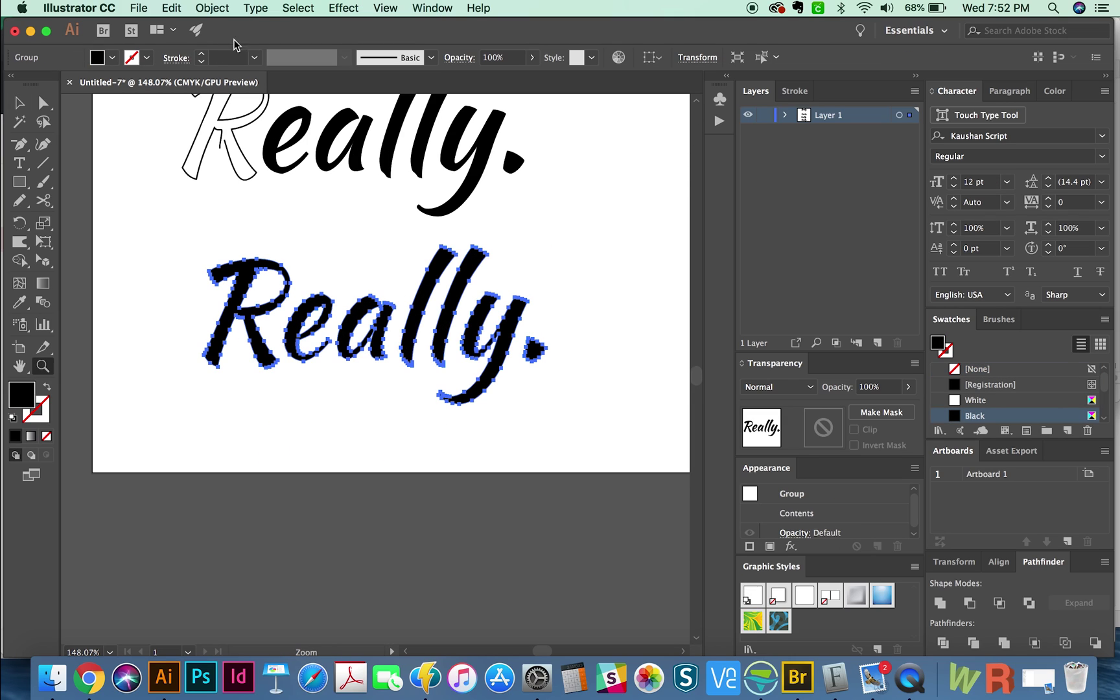
Slice through the R of the newly outlined lettering with freehand Knife cuts, then deselect everything.
left_click(43, 202)
left_click(101, 238)
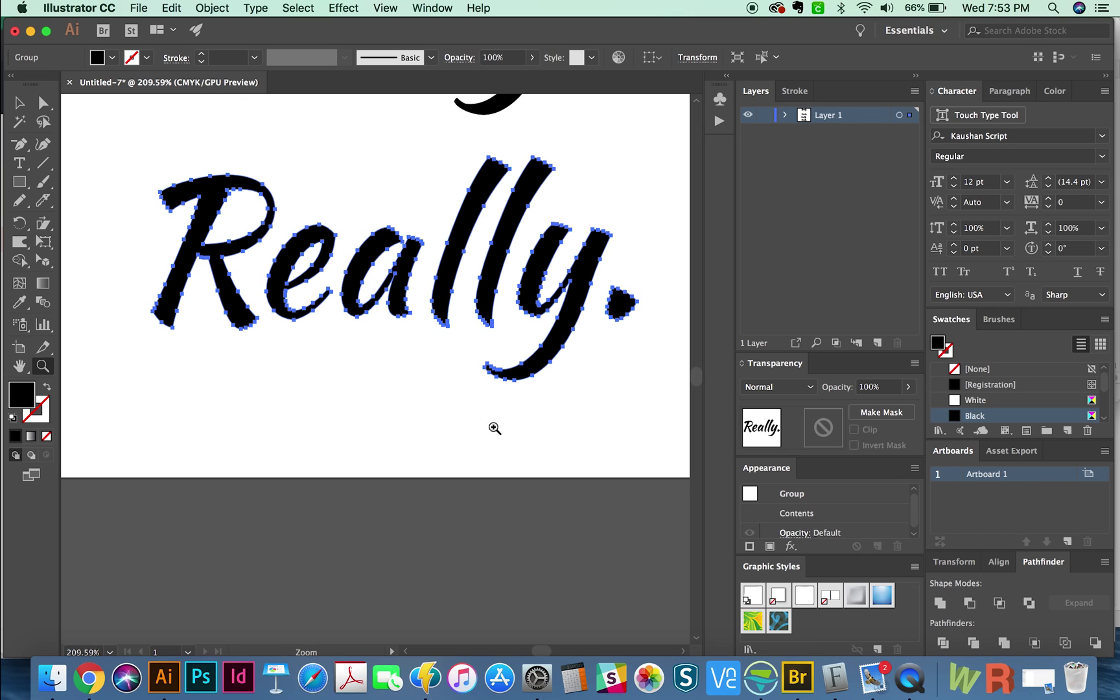
key("space")
left_click_drag(310, 372, 327, 398)
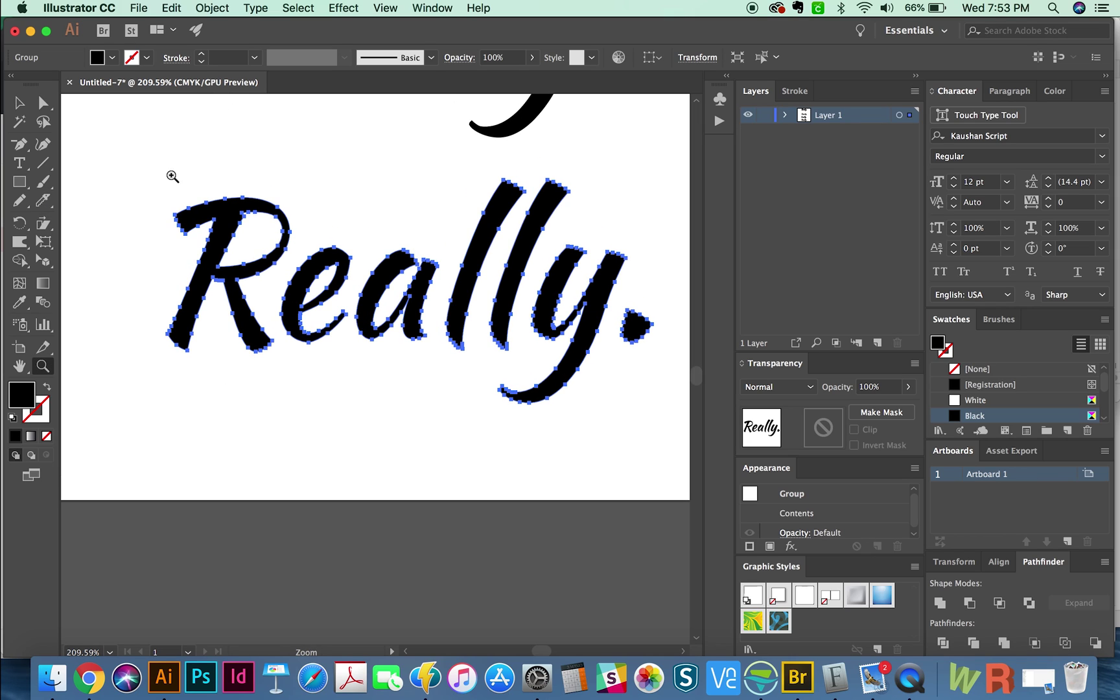
left_click(38, 204)
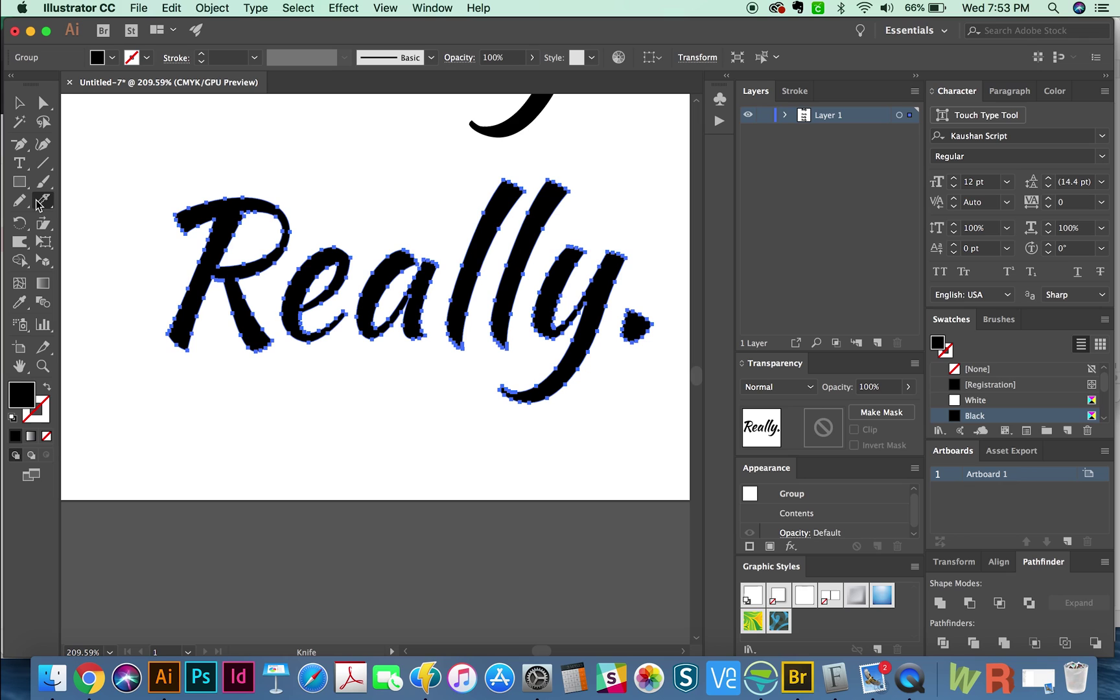
mouse_move(167, 275)
left_mouse_down()
mouse_move(201, 250)
mouse_move(254, 242)
mouse_move(310, 202)
mouse_move(251, 171)
mouse_move(212, 192)
mouse_move(166, 284)
mouse_move(166, 328)
left_mouse_up()
key("super+shift+a")
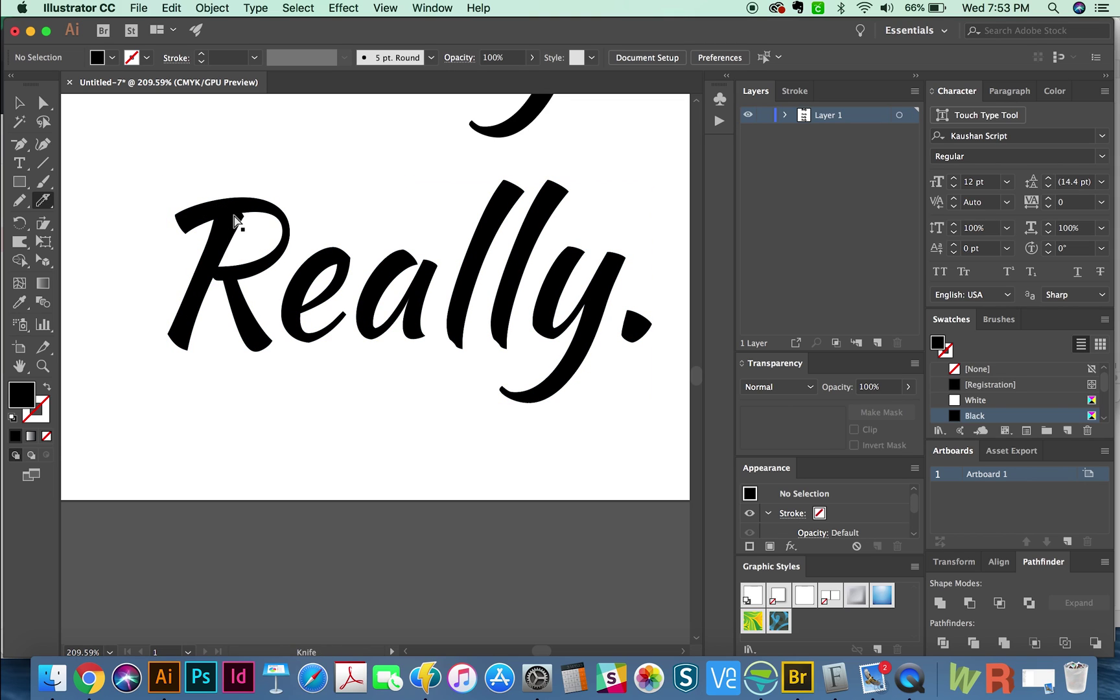
Move the upper cut piece of the R up and away from the letter with Direct Selection.
key("a")
left_click(228, 222)
left_click_drag(234, 234, 249, 209)
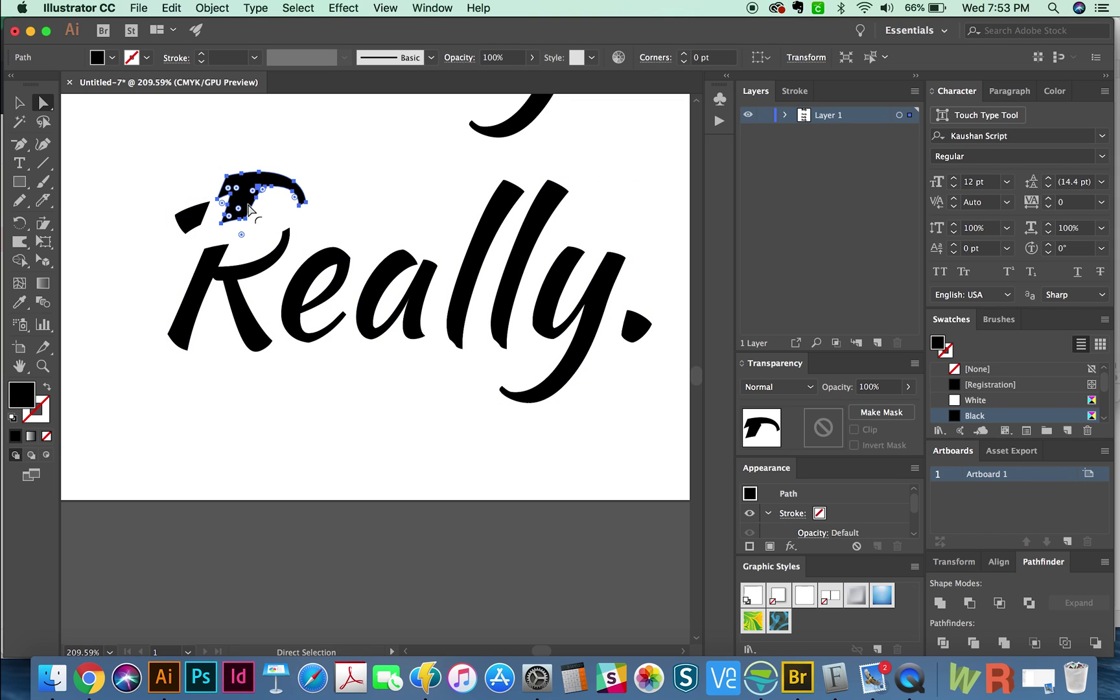
Select the lower piece of the R and swap its fill and stroke, leaving only a 1 pt black outline.
left_click(214, 280)
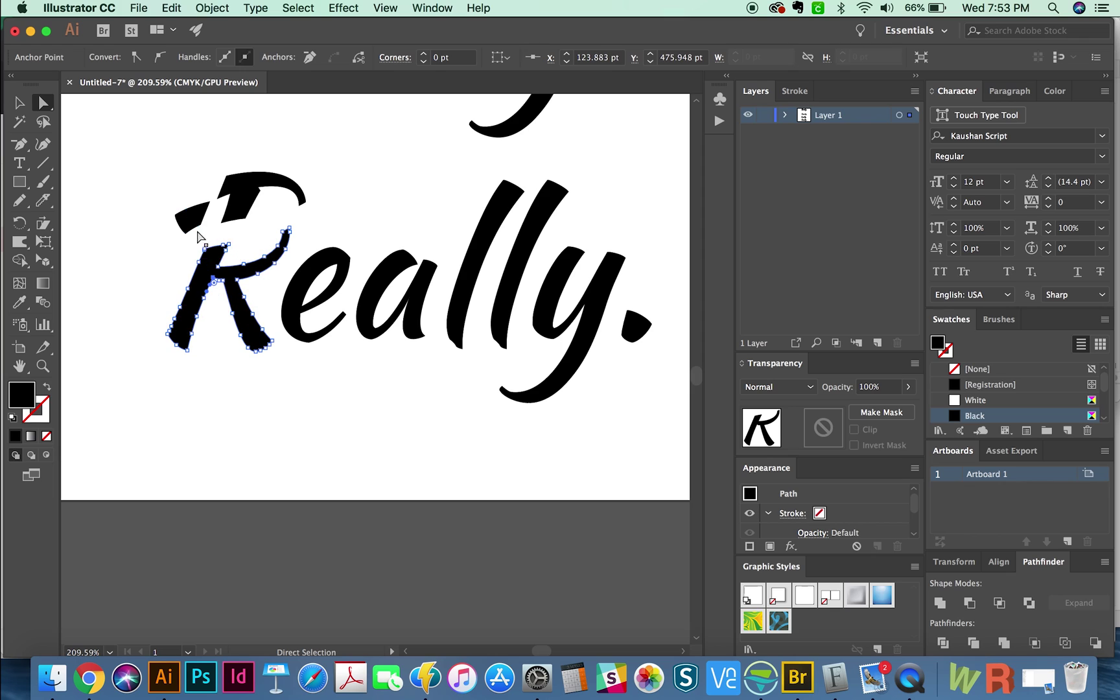
key("i")
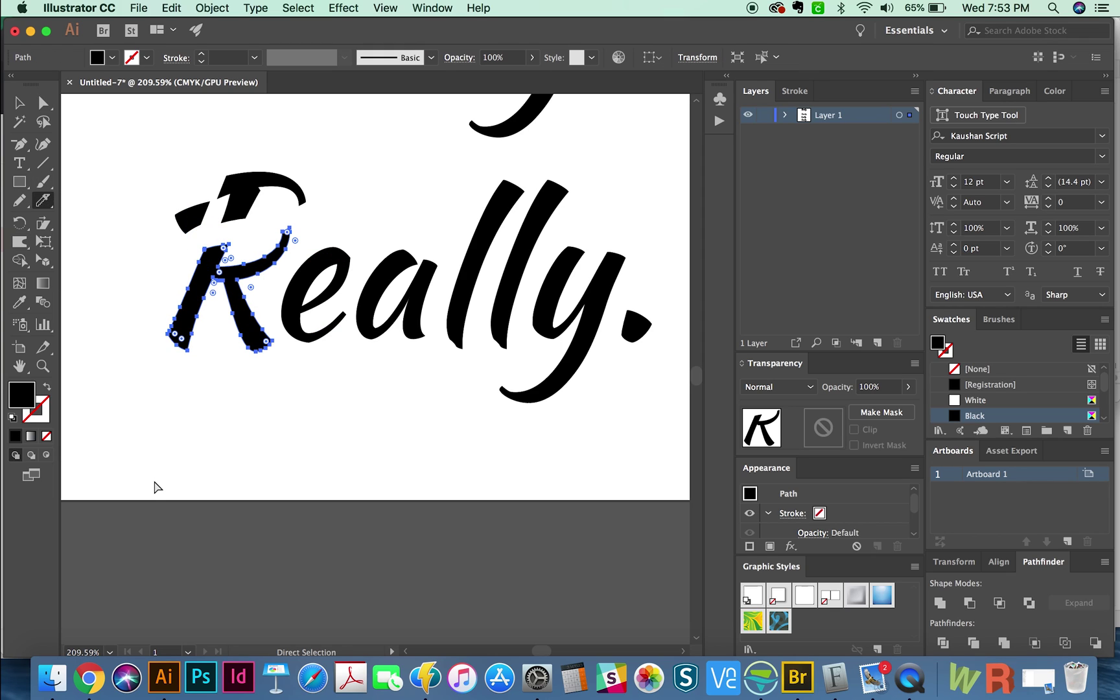
key("shift+x")
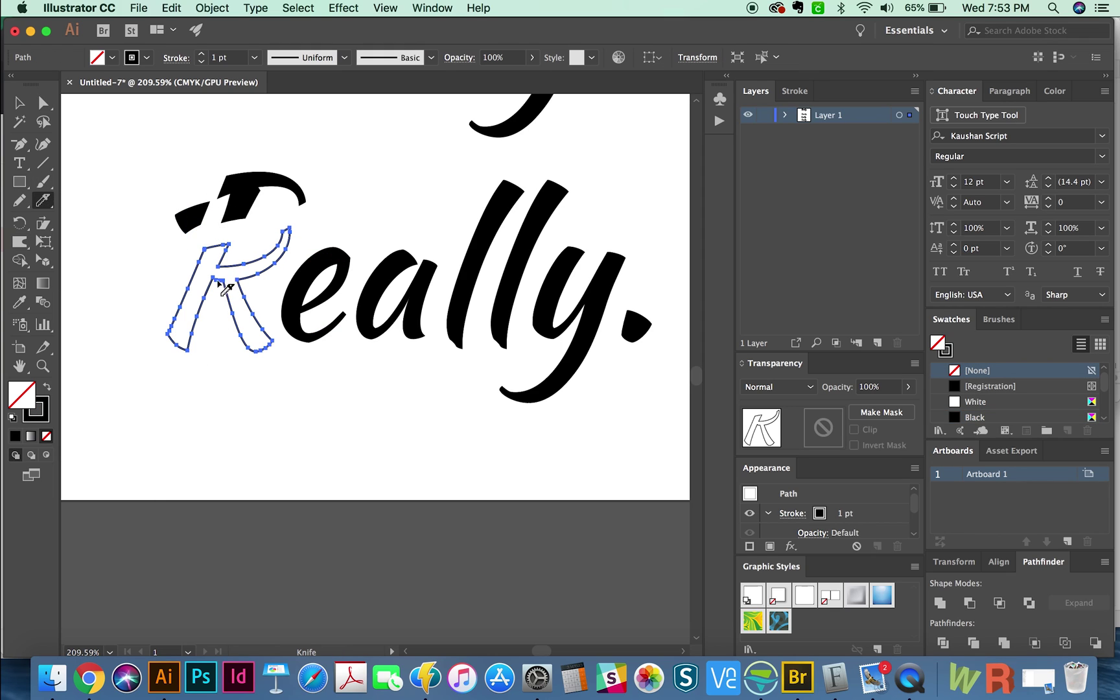
Slice the outlined lower piece of the R with freehand curved Knife cuts, then check the resulting shapes with Group Selection.
mouse_move(198, 275)
left_mouse_down()
mouse_move(175, 336)
mouse_move(263, 317)
mouse_move(212, 249)
mouse_move(194, 331)
mouse_move(238, 277)
mouse_move(214, 311)
left_mouse_up()
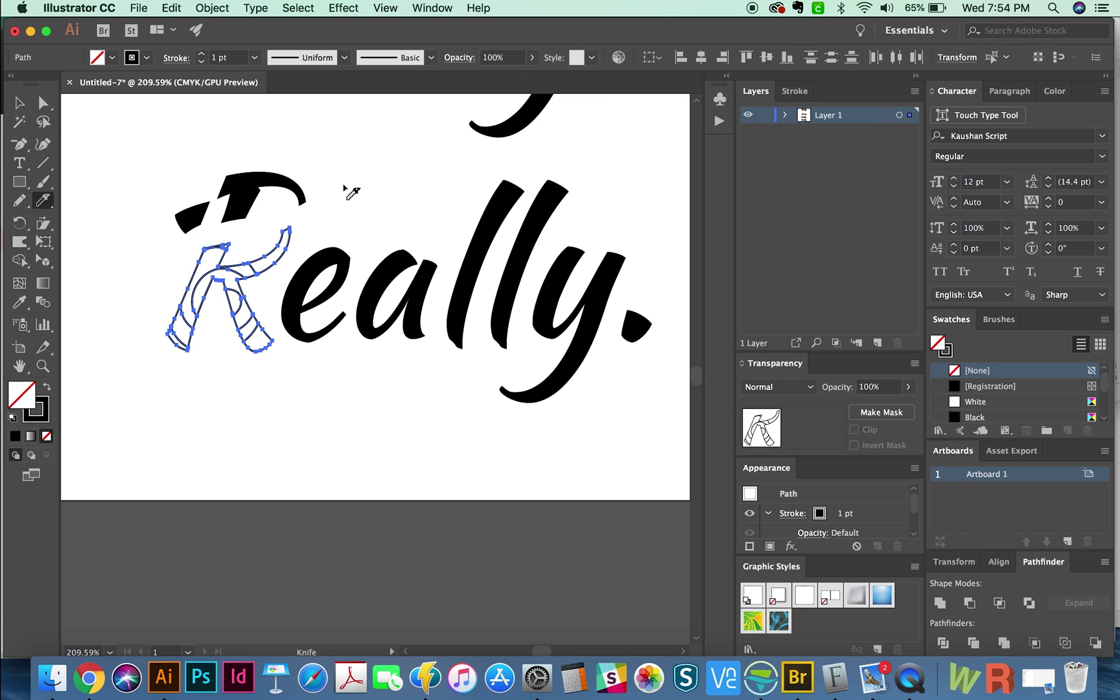
key("z")
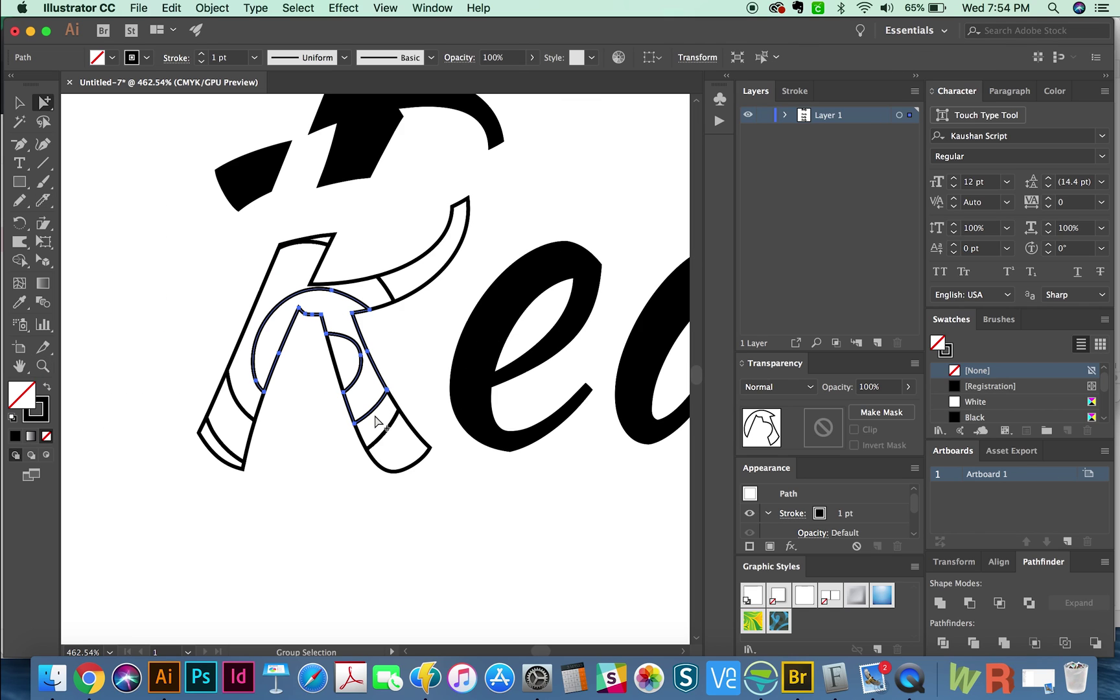
left_click(377, 422)
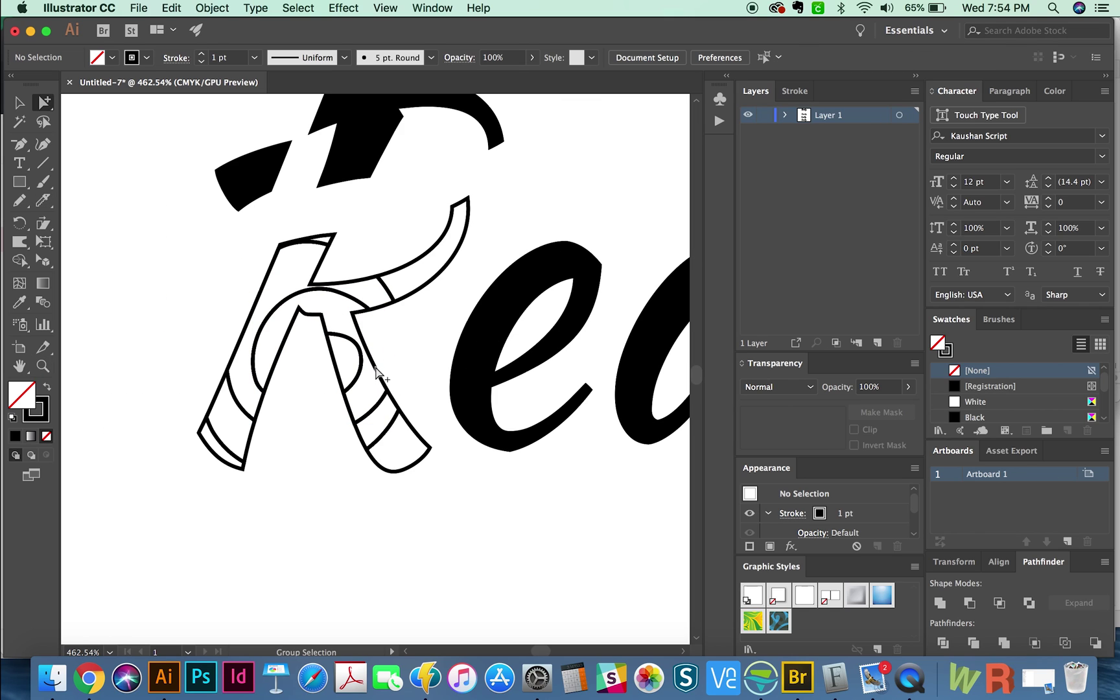
Try moving the cut pieces of the R's right leg apart, then undo the moves.
left_click_drag(376, 372, 414, 324)
left_click(425, 433)
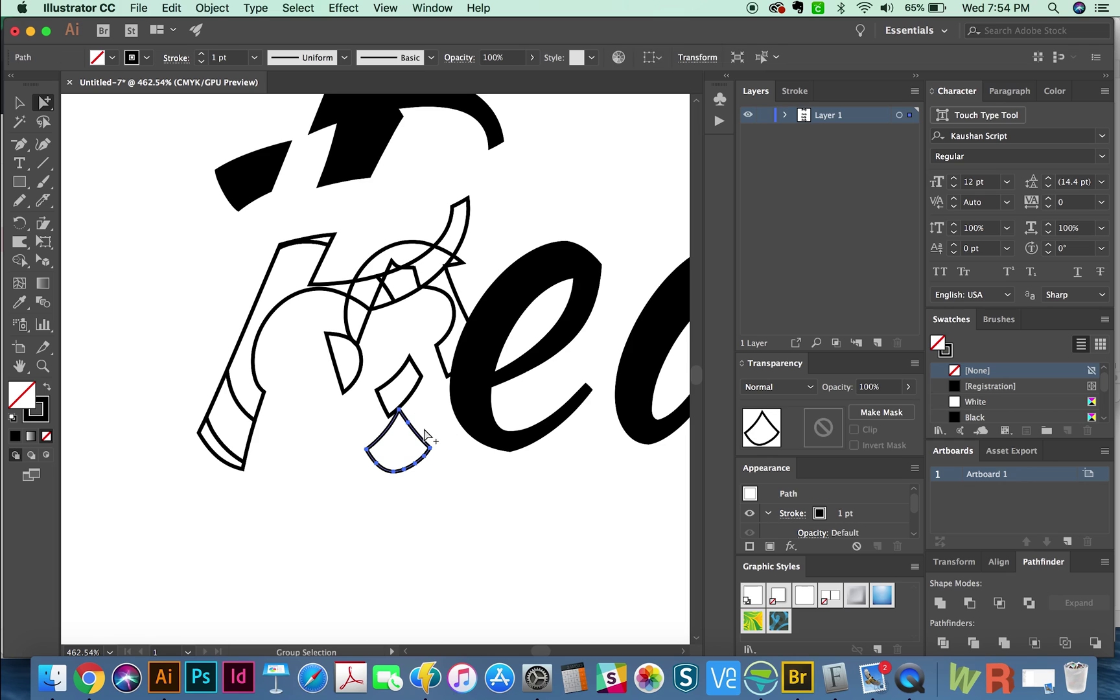
key("super+z")
key("super+z")
key("super+z")
key("super+shift+z")
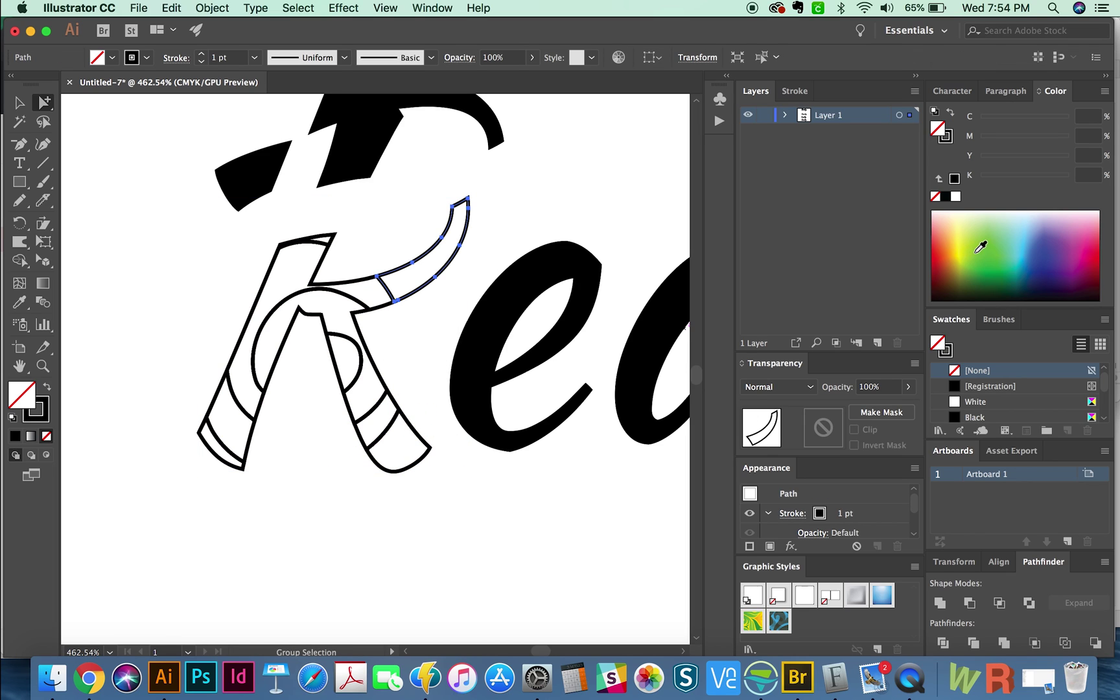
Fill the lower R's curved bowl piece green, its stem piece dark blue and the central arch piece light blue.
left_click(981, 247)
left_click(370, 295)
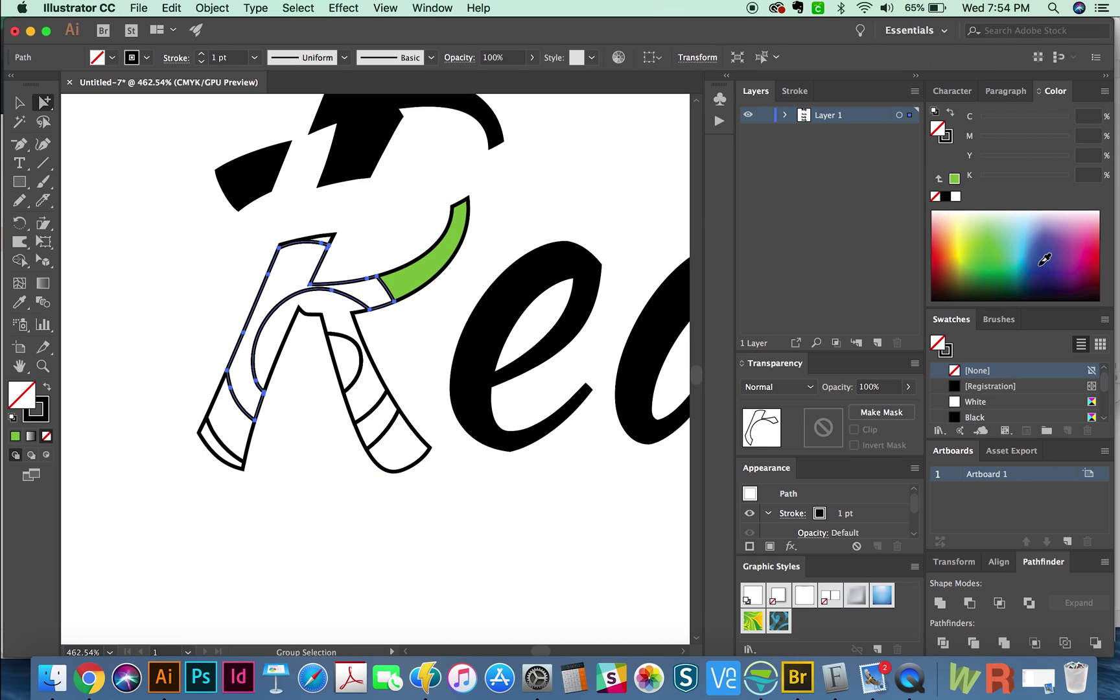
left_click(1044, 259)
left_click(309, 315)
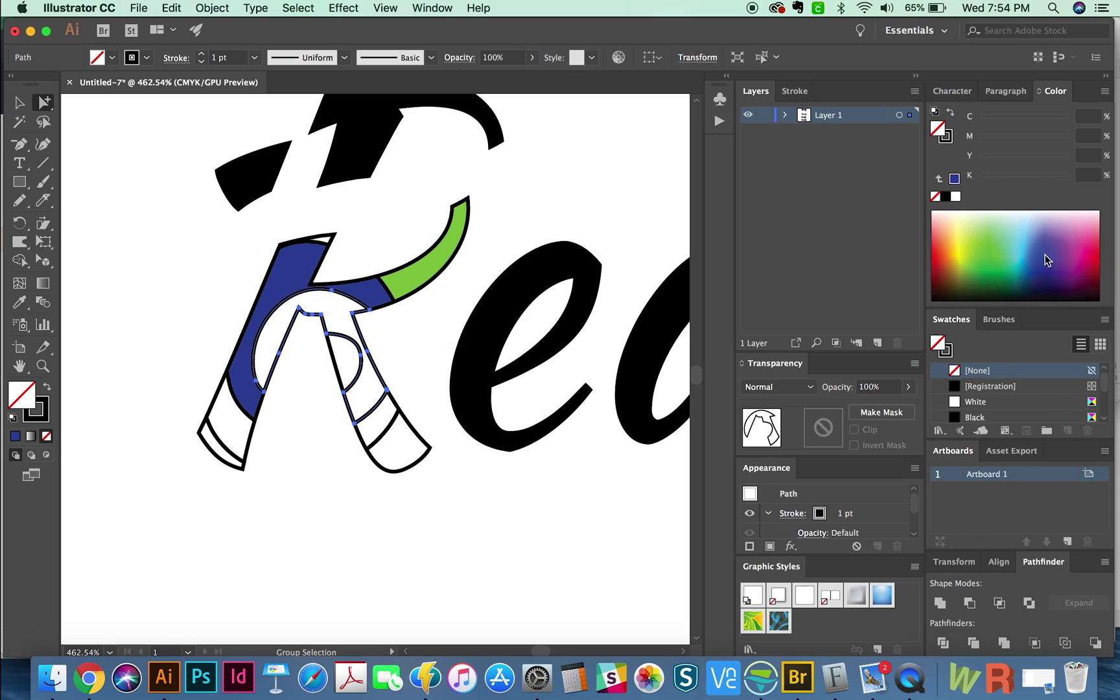
left_click(1023, 230)
left_click(357, 446)
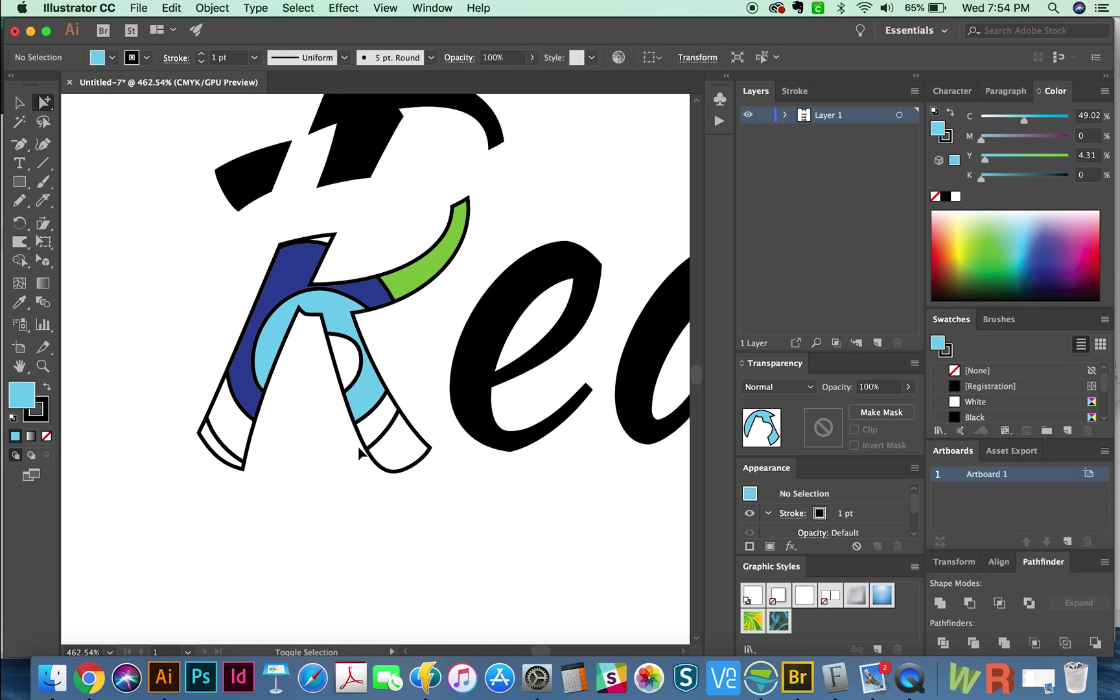
Fill the foot of the R's right leg with a cyan-blue of about C 56, Y 4, then deselect it.
left_click(408, 441)
left_click(1026, 241)
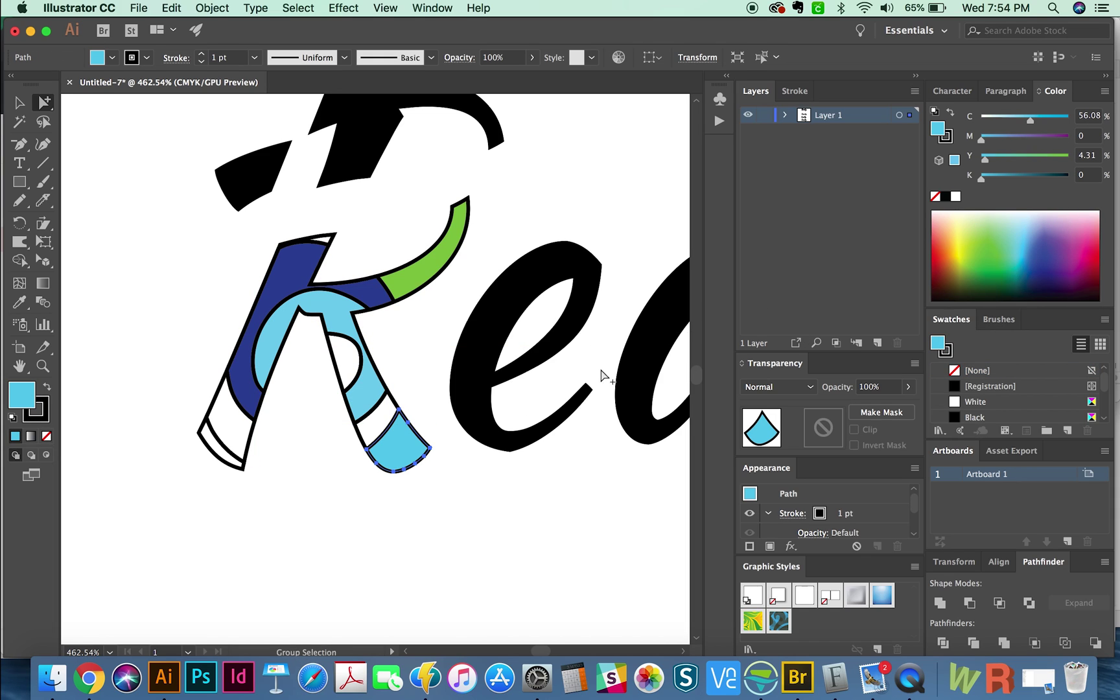
left_click(356, 446)
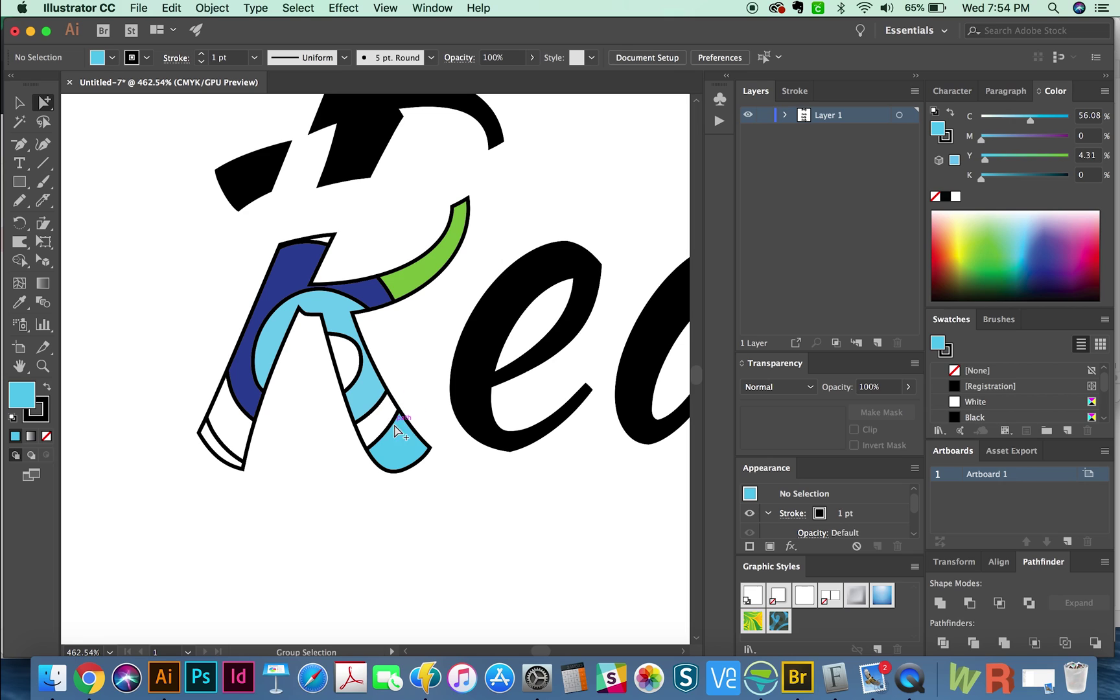
Fill the left leg's large piece and the half-round piece in the right leg with yellow-green, C 21.57, Y 100.
left_click(395, 426)
left_click(352, 376)
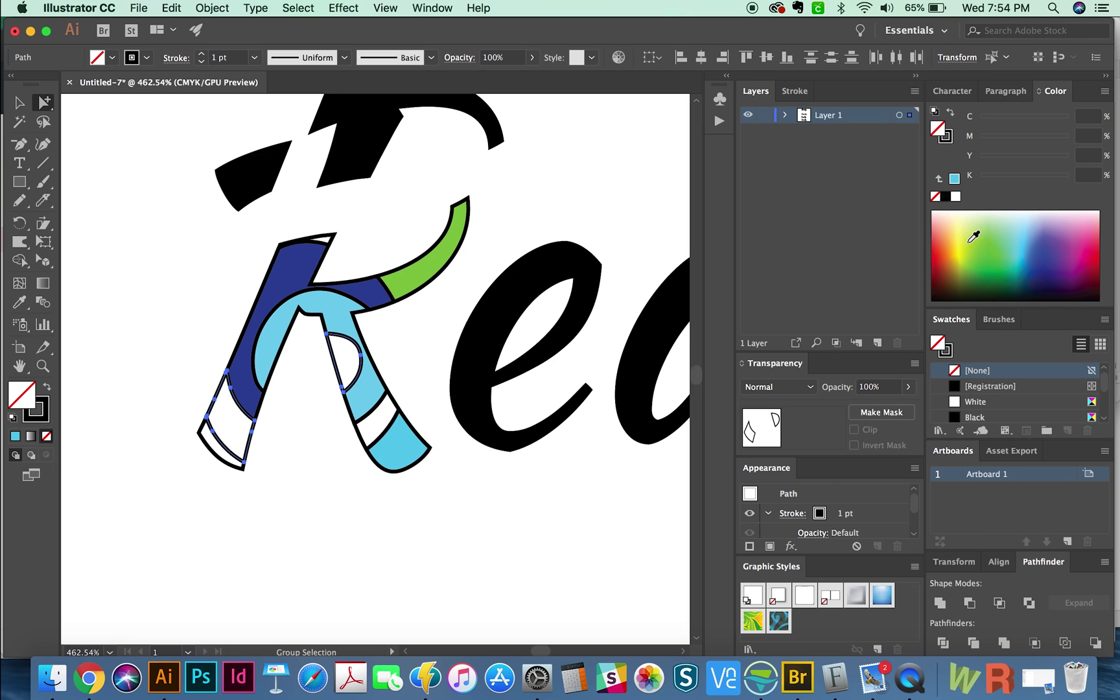
left_click(970, 241)
left_click(198, 451, "super")
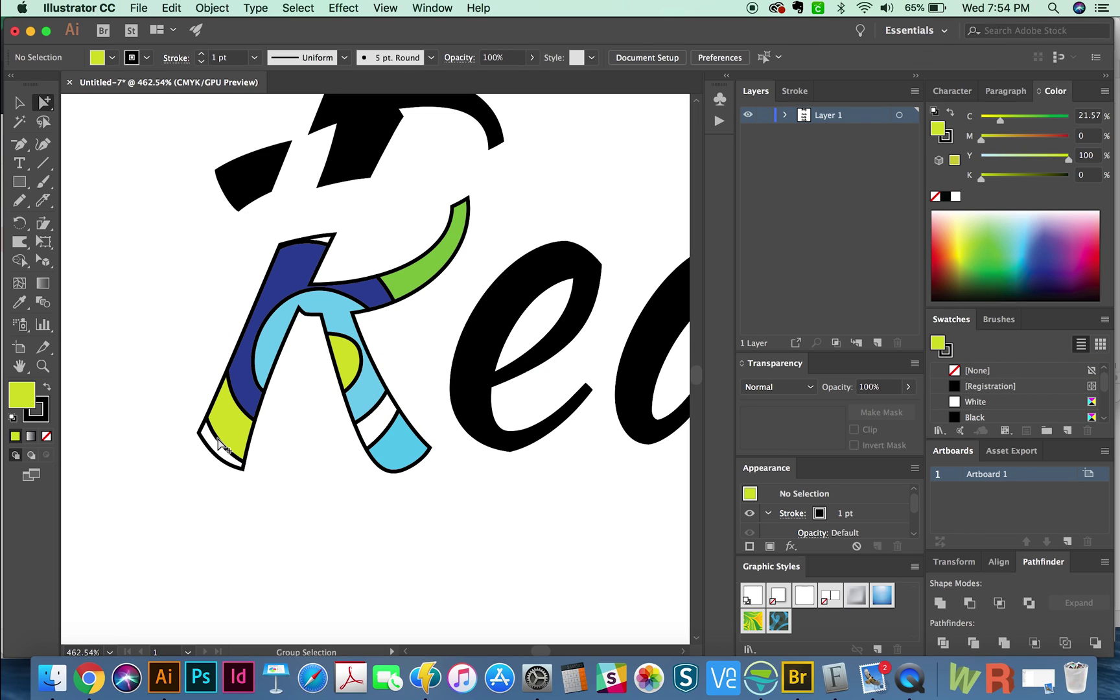
Fill the thin sliver at the left foot and the empty band across the right leg with pale blue.
left_click(233, 443)
left_click(206, 444)
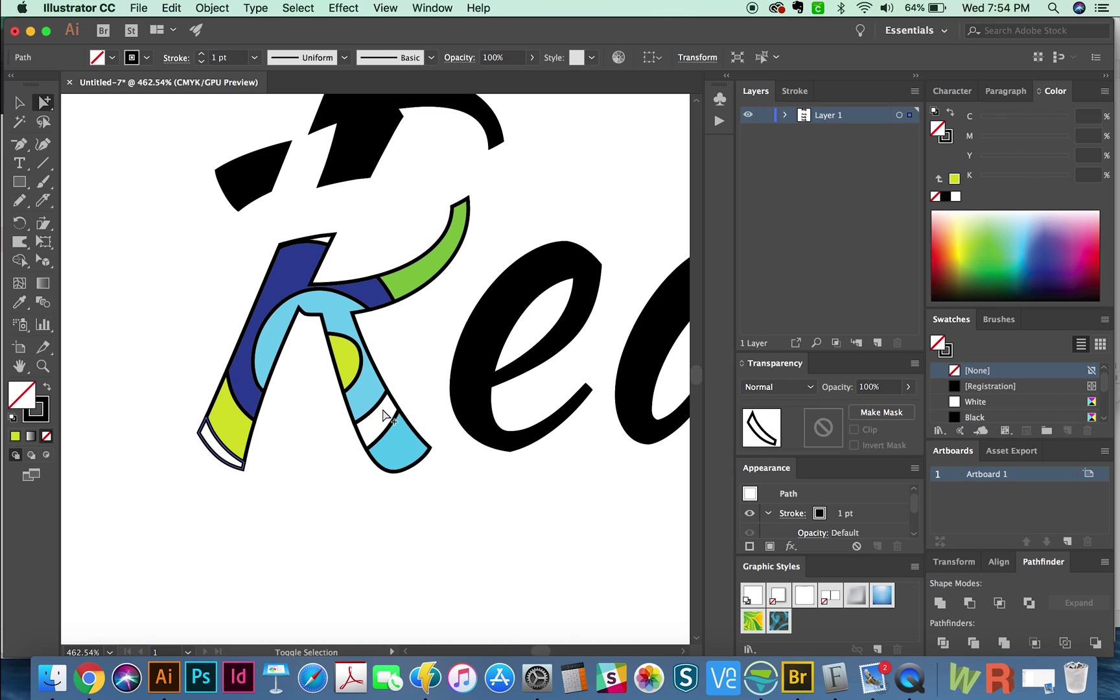
left_click(394, 407, "shift")
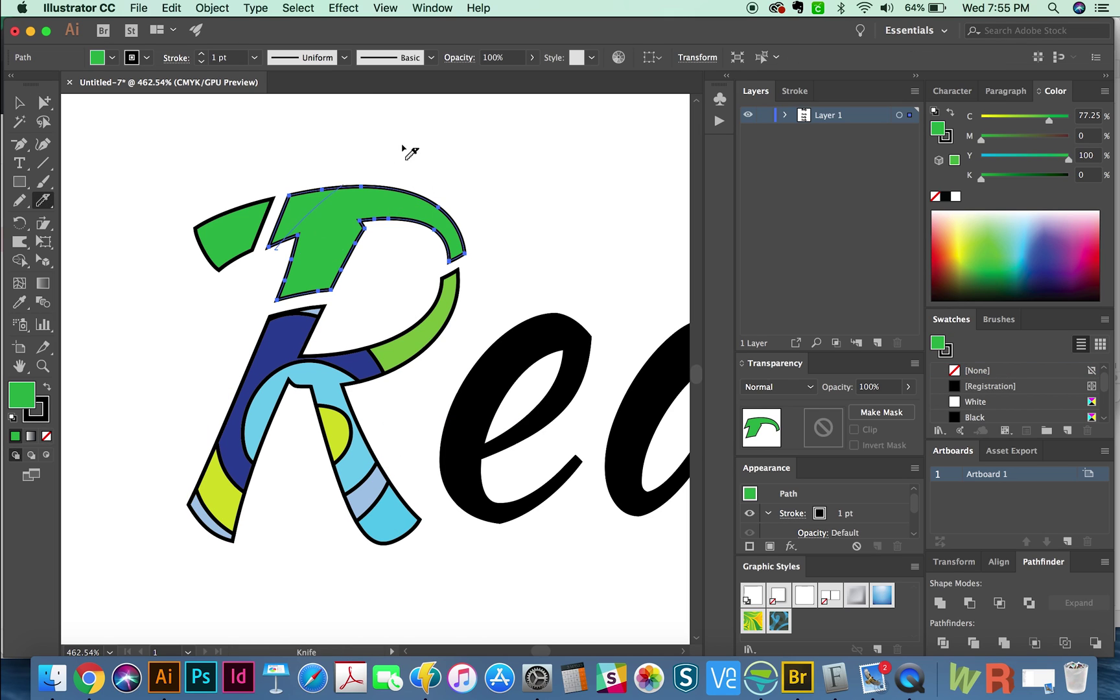
Slice the large green upper piece of the R into segments with freehand Knife cuts, then deselect it.
mouse_move(407, 154)
left_mouse_down()
mouse_move(429, 249)
mouse_move(350, 243)
left_mouse_up()
left_click(499, 252, "super")
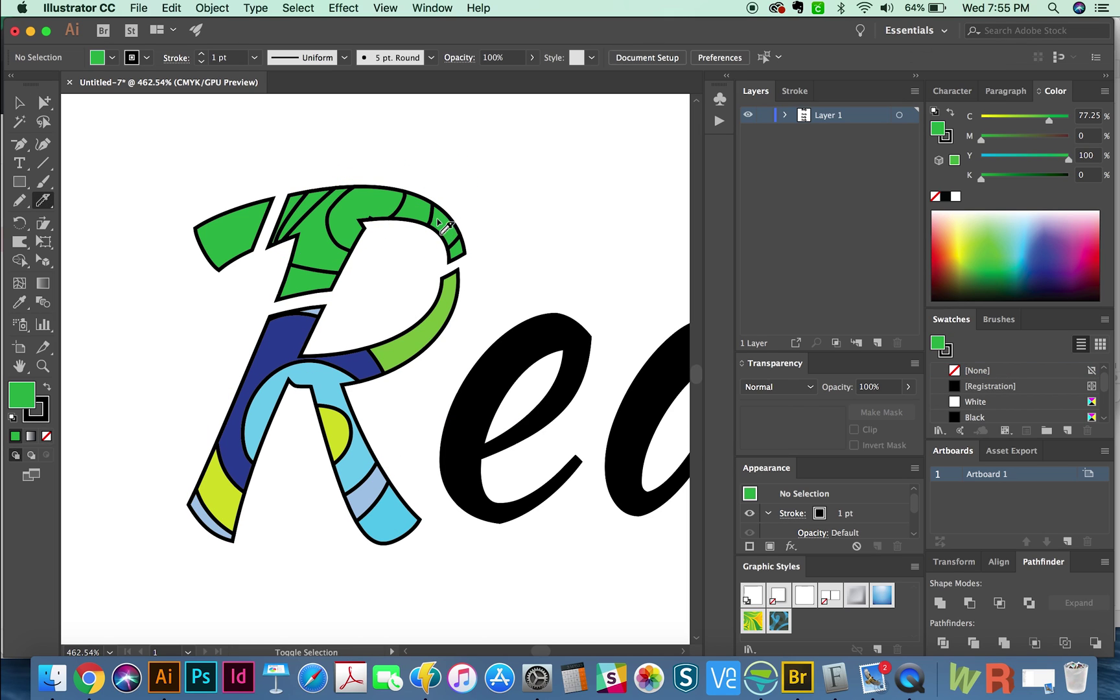
Recolor three segments of the R's upper piece yellow-green by sampling the half-round piece with the Eyedropper.
key("a")
left_click(444, 226)
left_click(347, 213, "shift")
left_click(287, 215, "shift")
key("i")
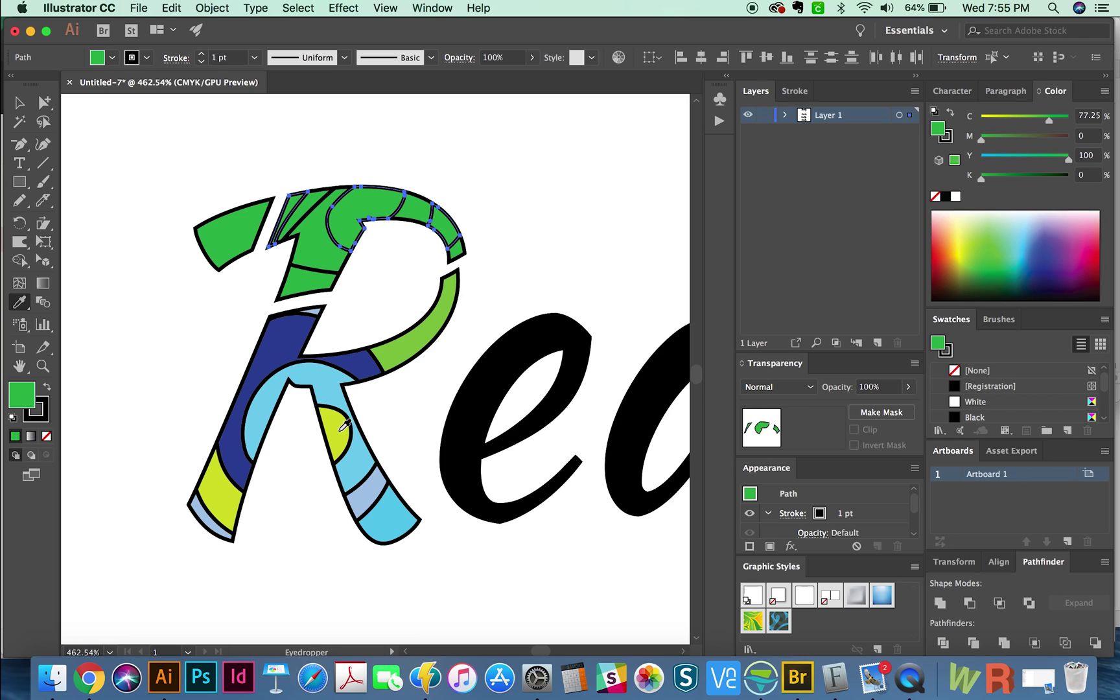
left_click(338, 431)
Recolor the upper piece's central segment and the tip of its bowl dark blue, sampled from the lower stem.
key("super+shift+a")
key("a")
left_click(323, 259)
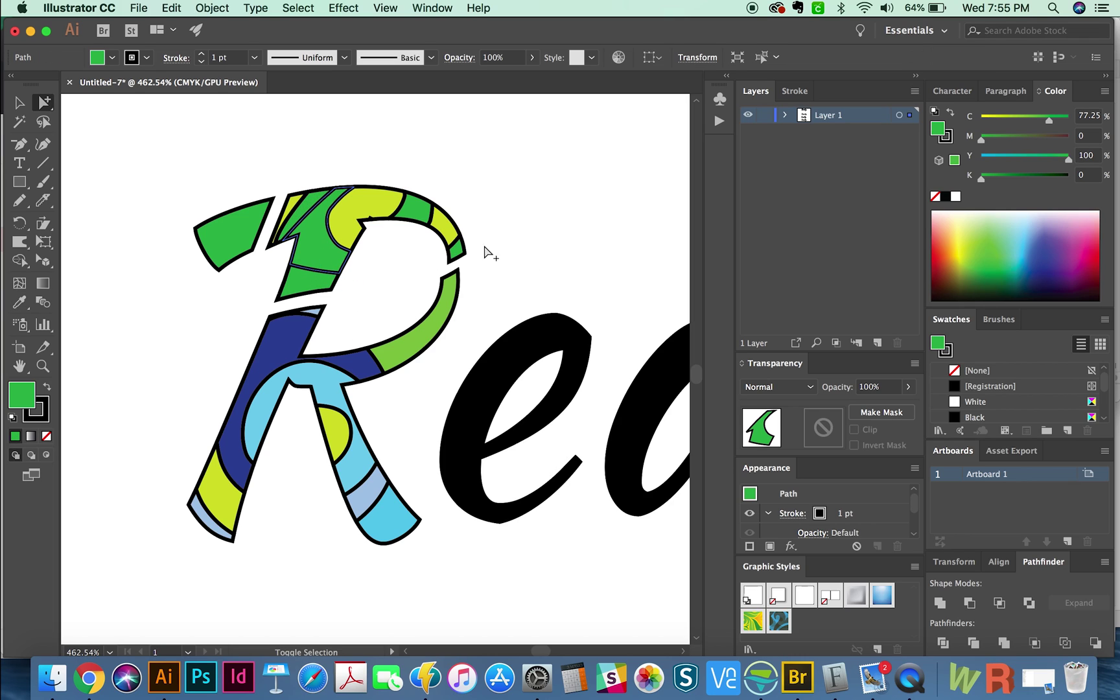
left_click(458, 252, "shift")
key("i")
left_click(293, 338)
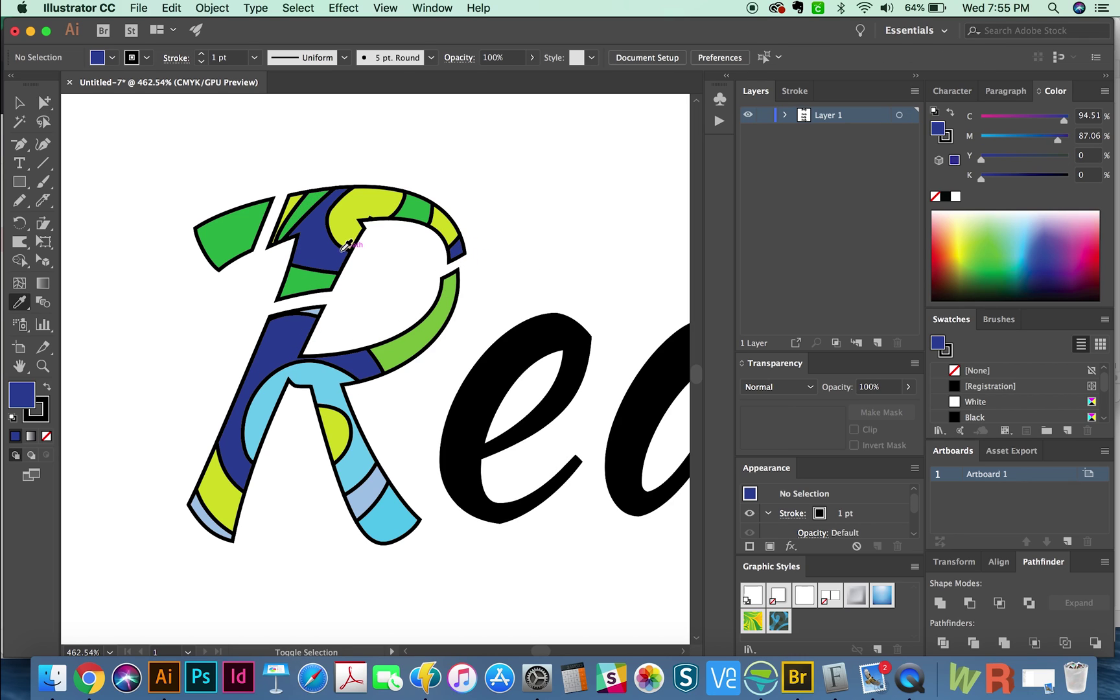
Recolor the upper stem's lowest segment and the detached upper-left piece light blue with the Eyedropper.
left_click(329, 281, "super")
left_click(223, 234, "shift")
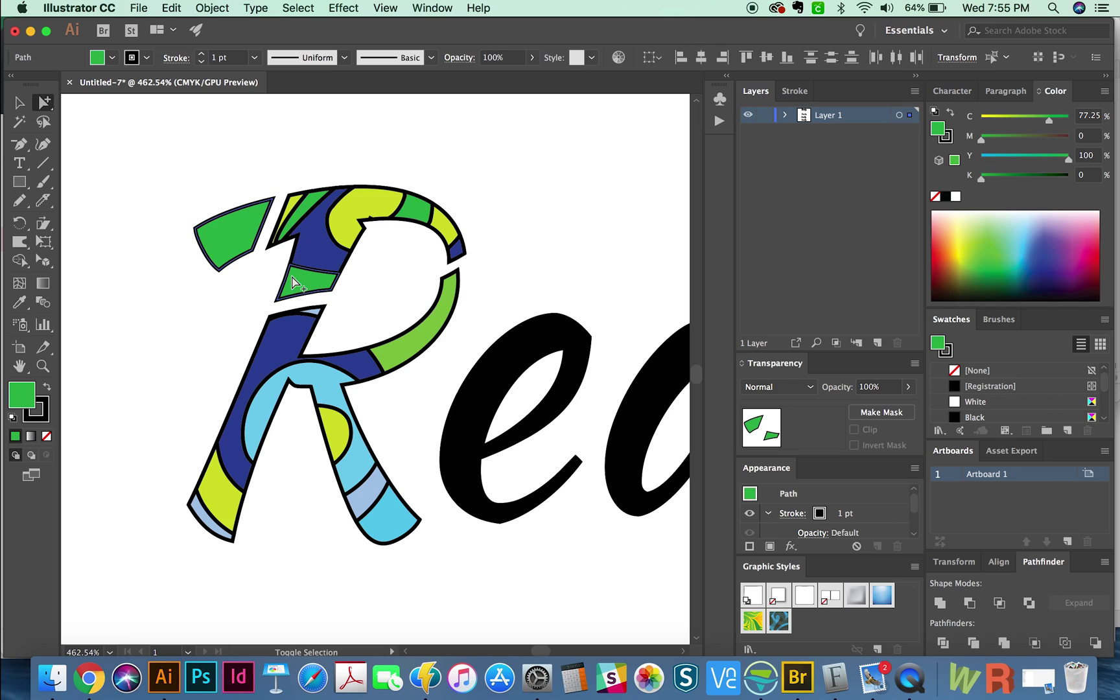
key("i")
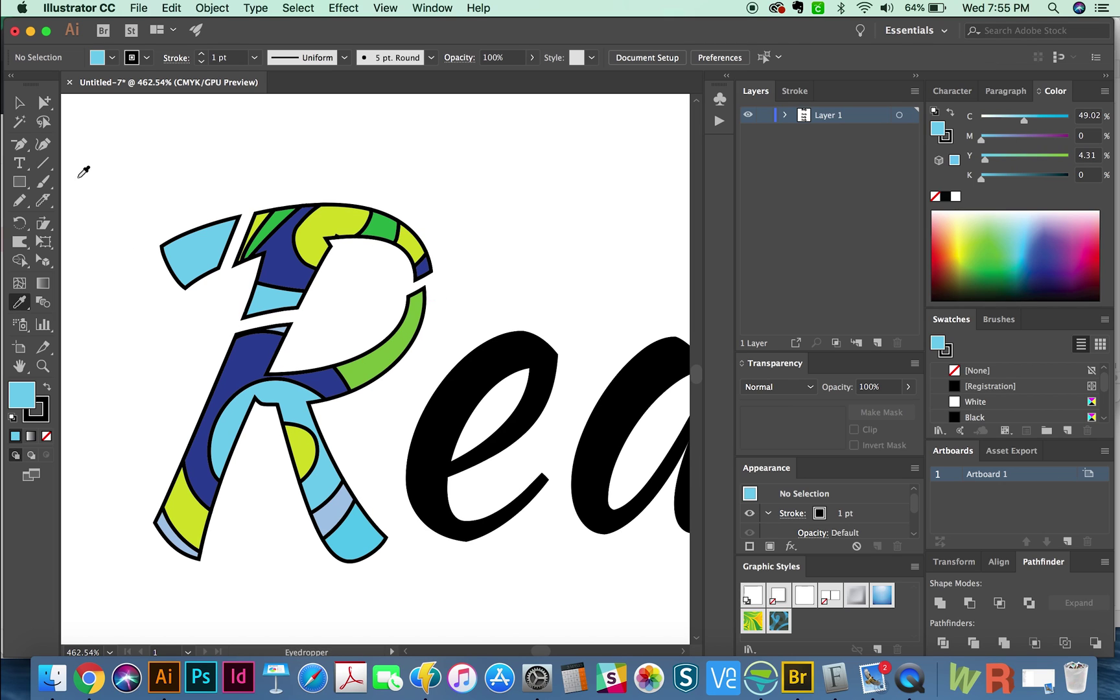
scroll(512, 495, "down", 2)
scroll(512, 495, "left", 2)
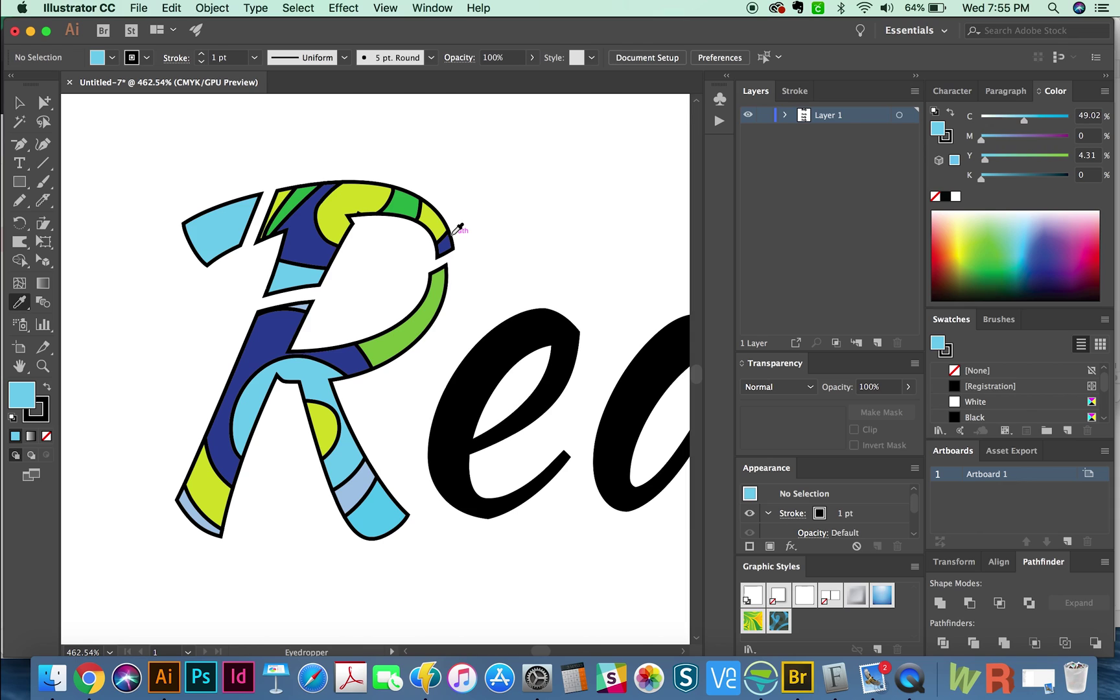
key("super+minus")
key("super+minus")
key("super+minus")
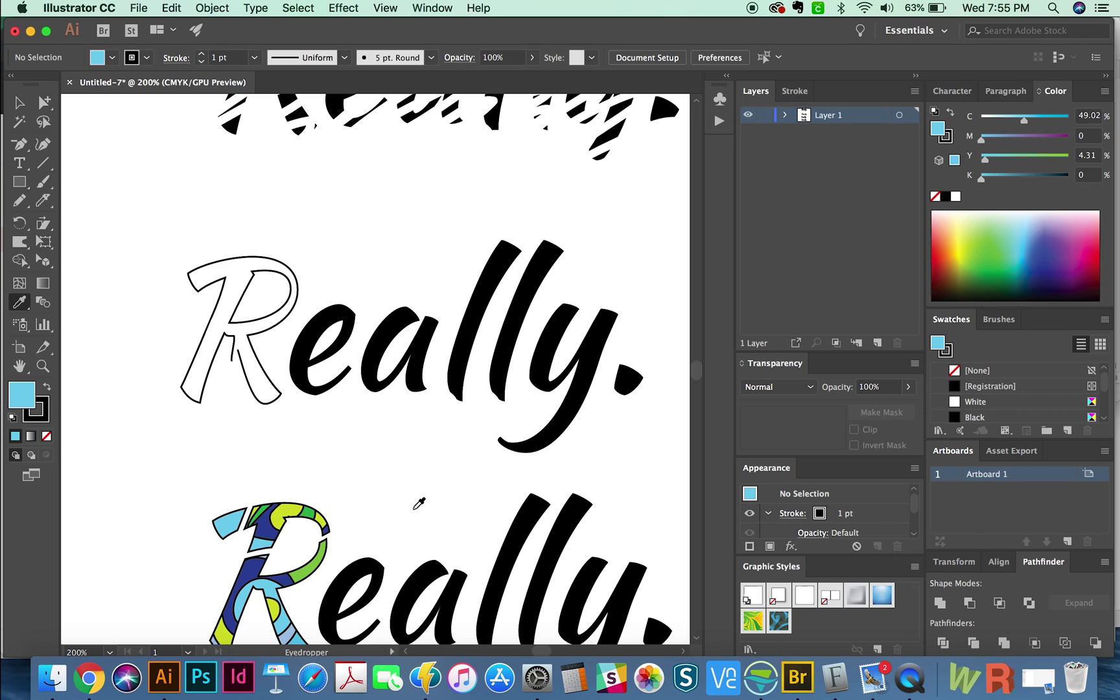
left_click(910, 677)
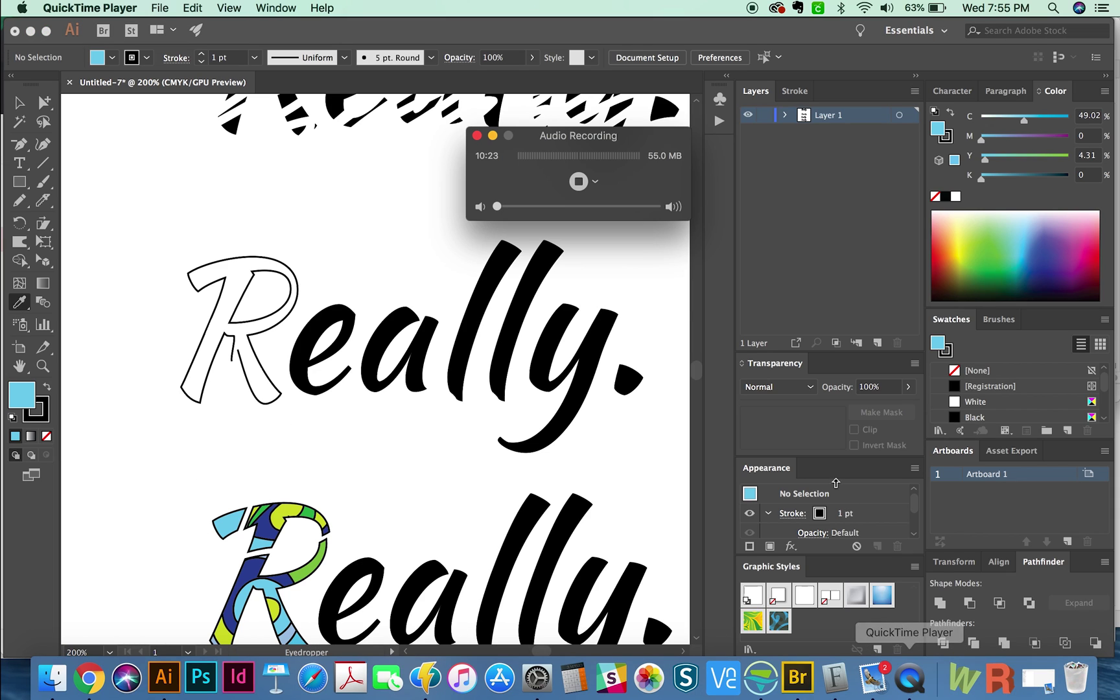